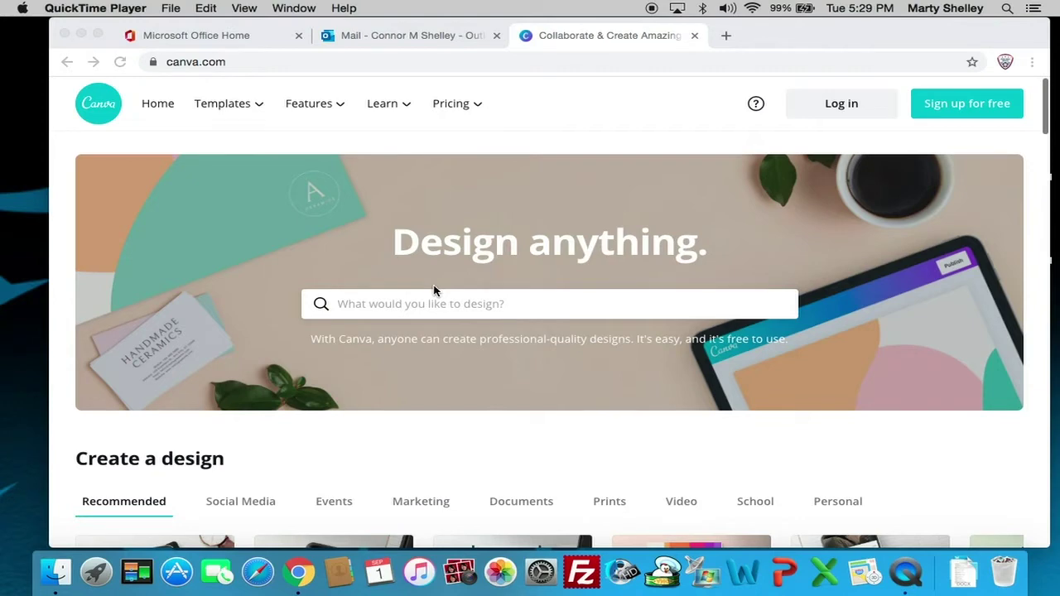
# - Open the Canva team invitation email in Outlook and follow its Spanish 2 join link
pyautogui.click(398, 46)
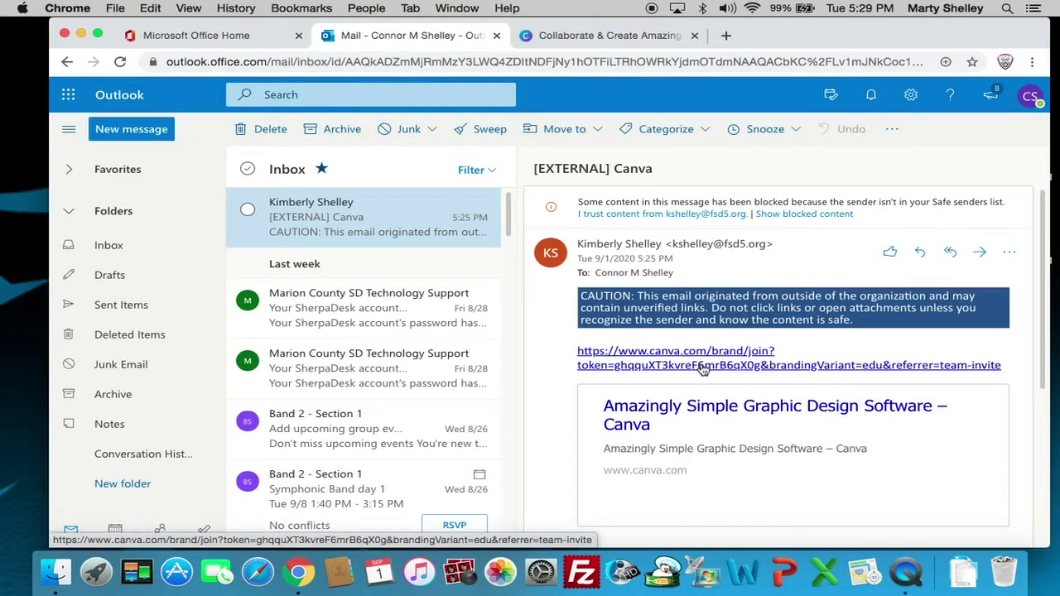
pyautogui.click(701, 365)
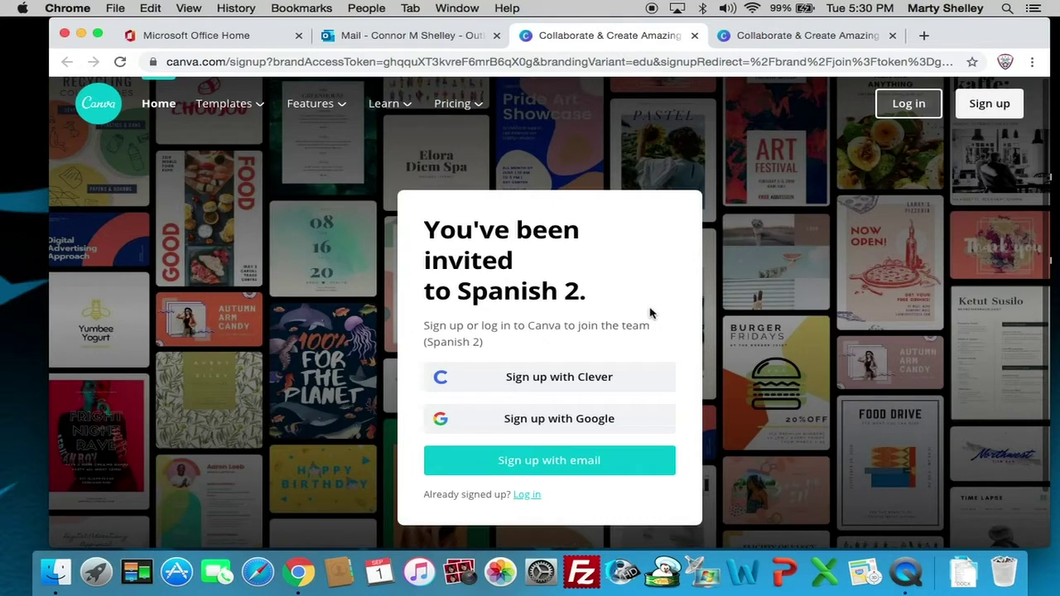
pyautogui.click(573, 466)
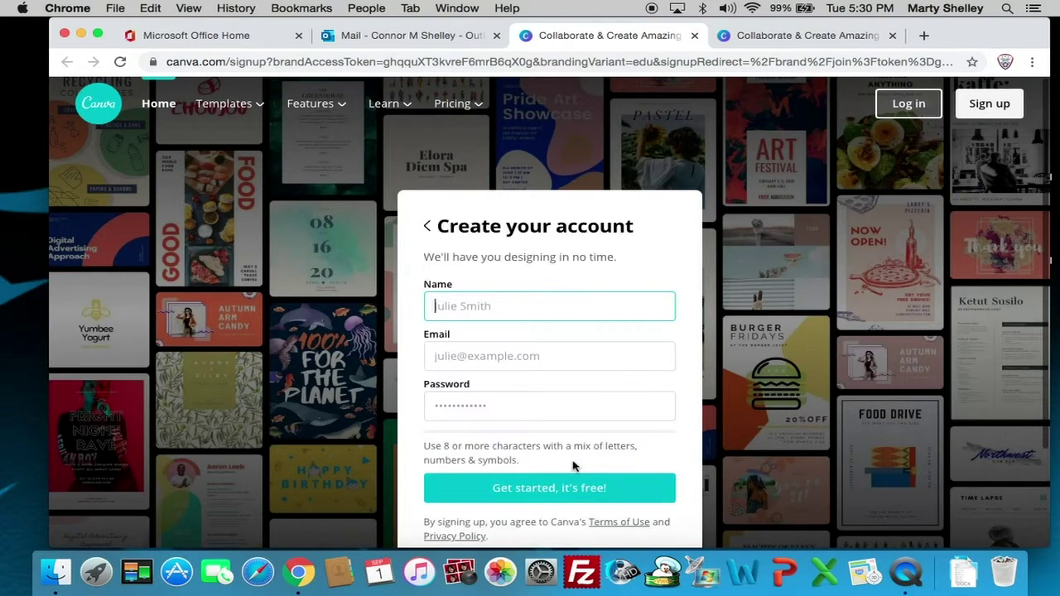
pyautogui.click(523, 352)
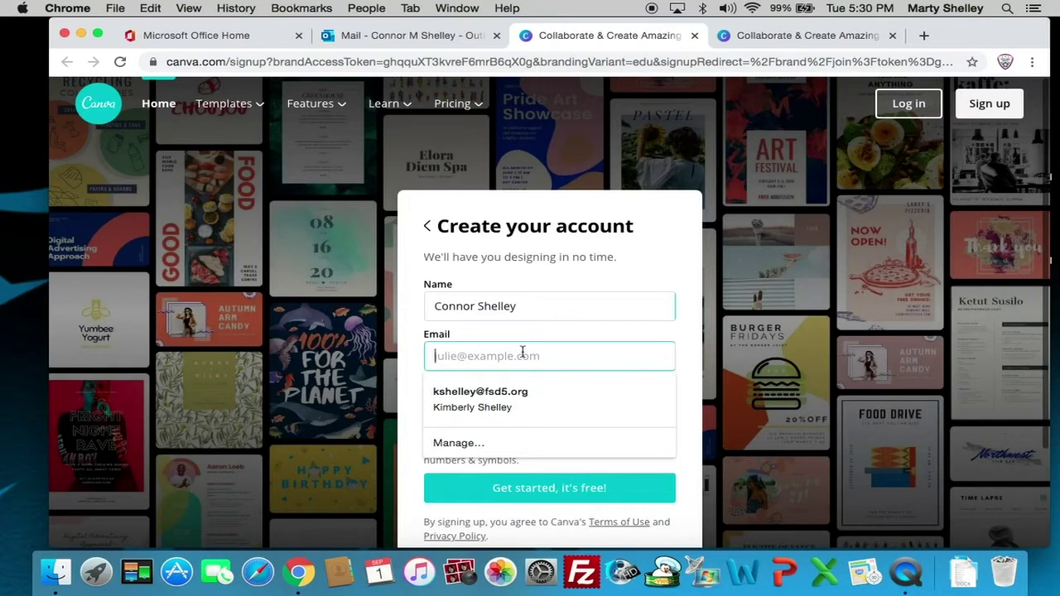
pyautogui.press('Down')
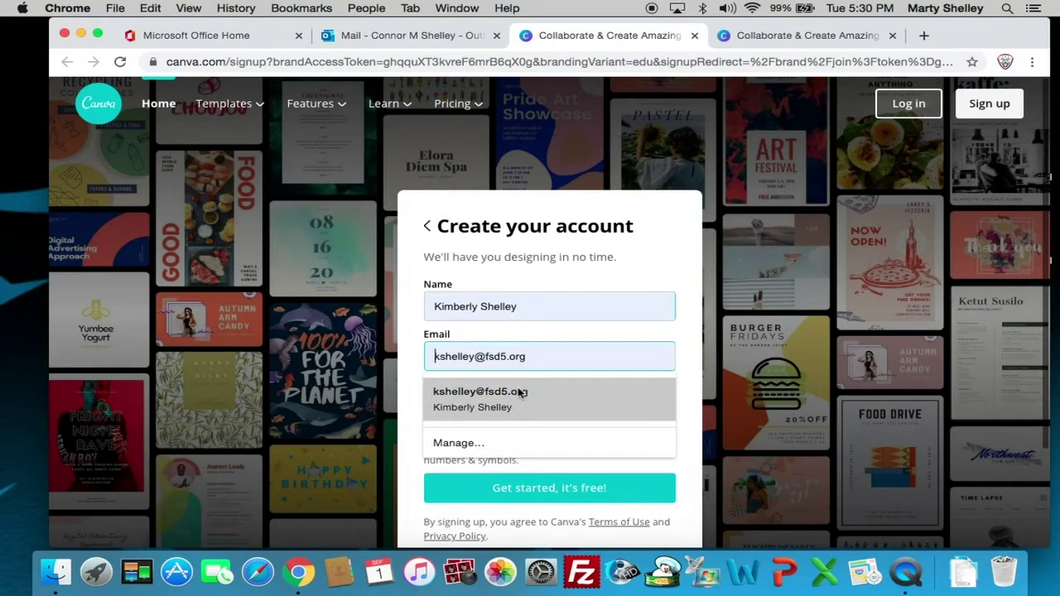
pyautogui.click(519, 393)
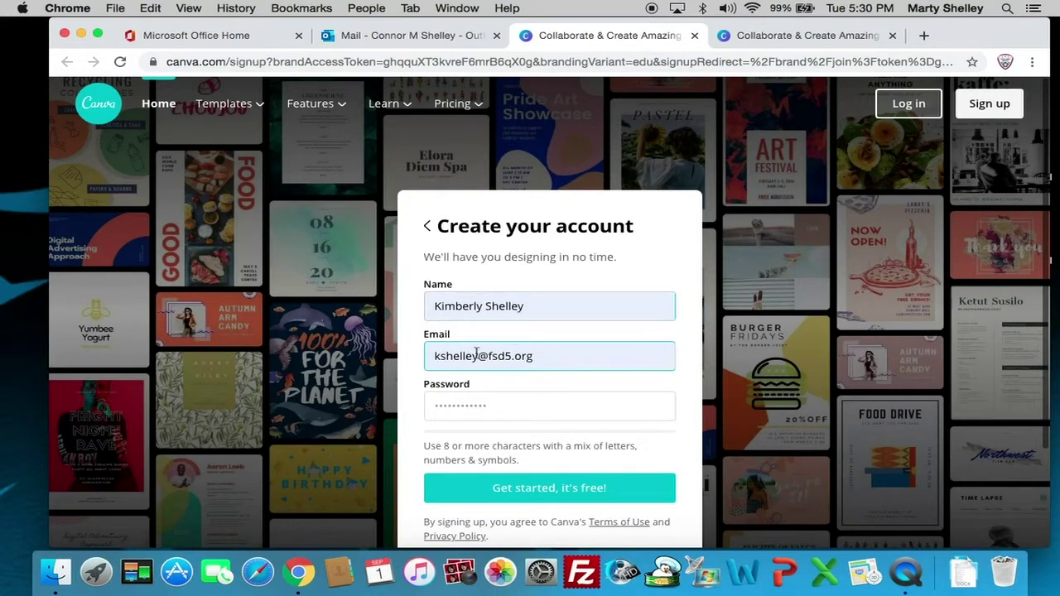
pyautogui.click(436, 408)
# - Log in to Canva on the other tab using the saved email and the account password
pyautogui.click(791, 42)
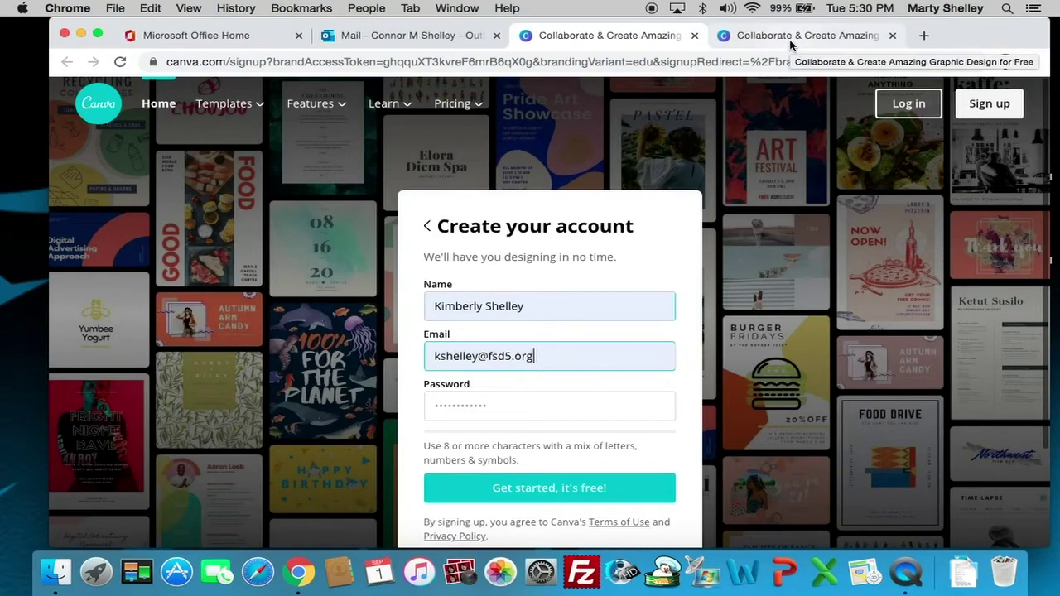
pyautogui.click(852, 121)
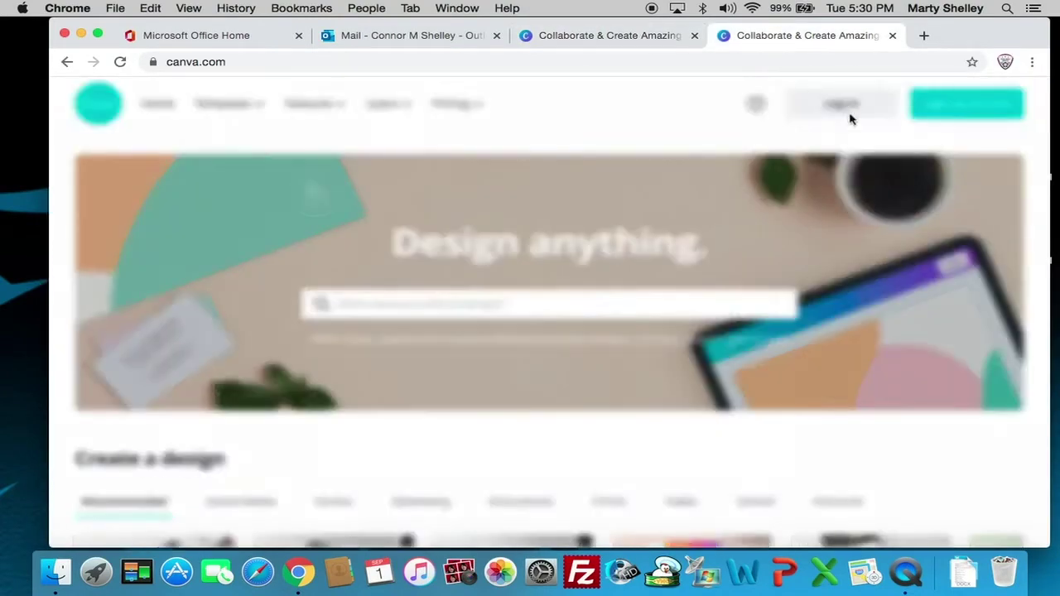
pyautogui.click(369, 362)
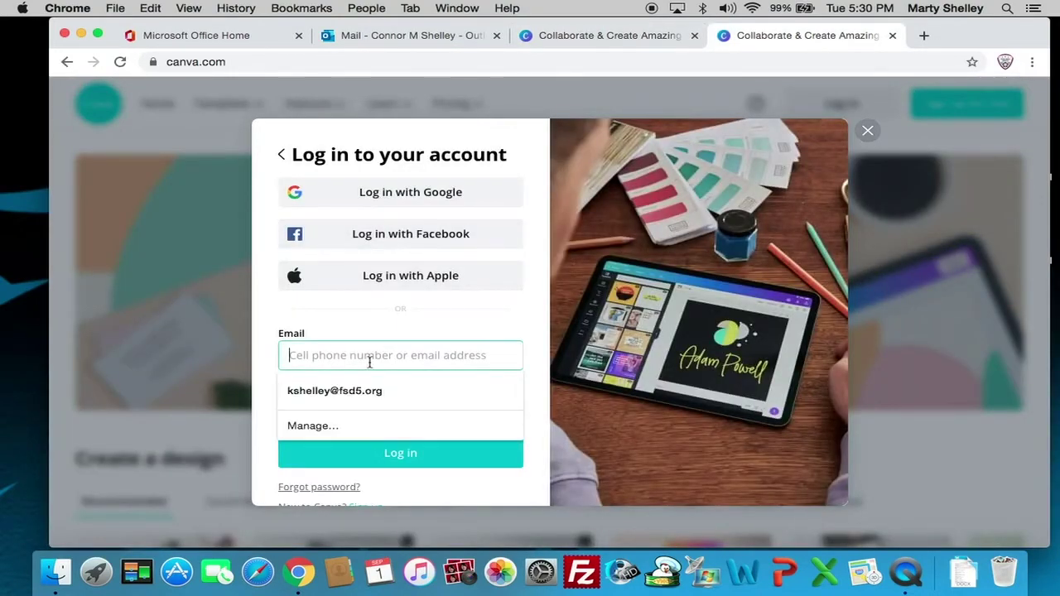
pyautogui.write('faith')
pyautogui.press('Down')
pyautogui.press('Return')
pyautogui.click(289, 412)
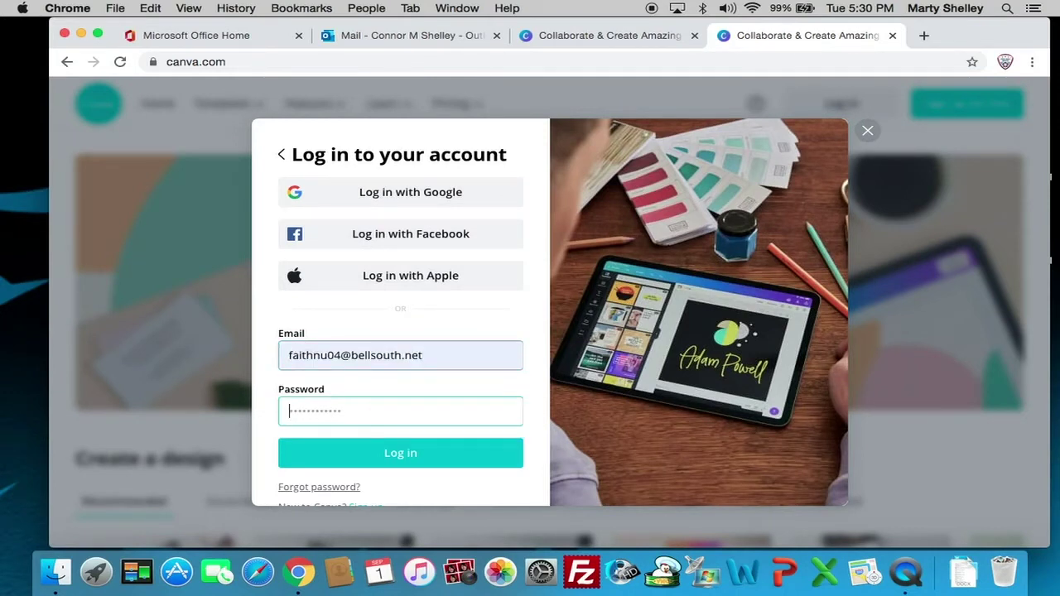
pyautogui.write('•••••••••••')
pyautogui.click(401, 456)
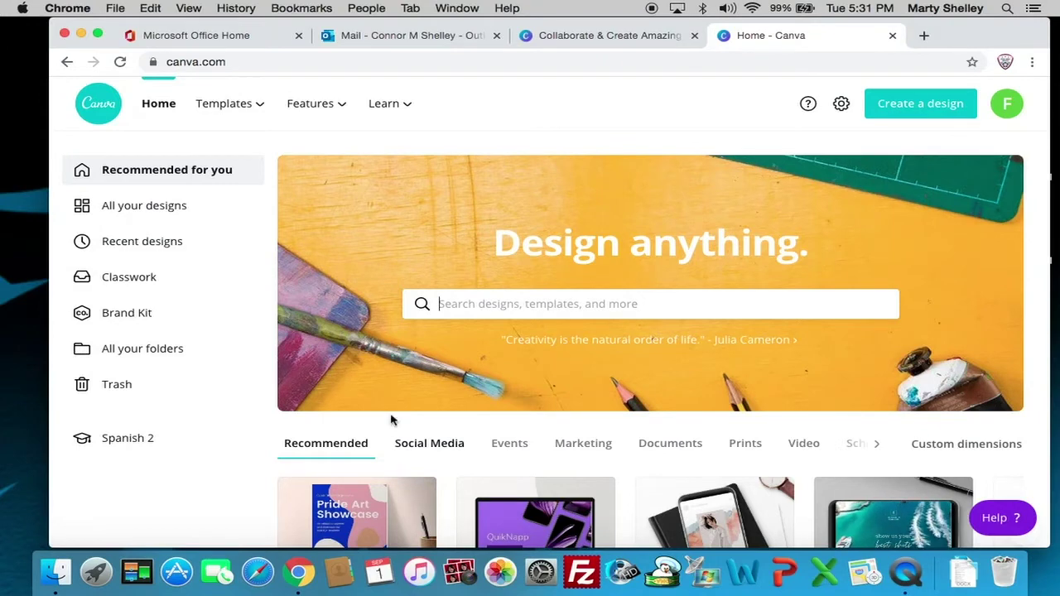
# - Open the Spanish 2 team page from the sidebar and look over its sections
pyautogui.moveTo(248, 104)
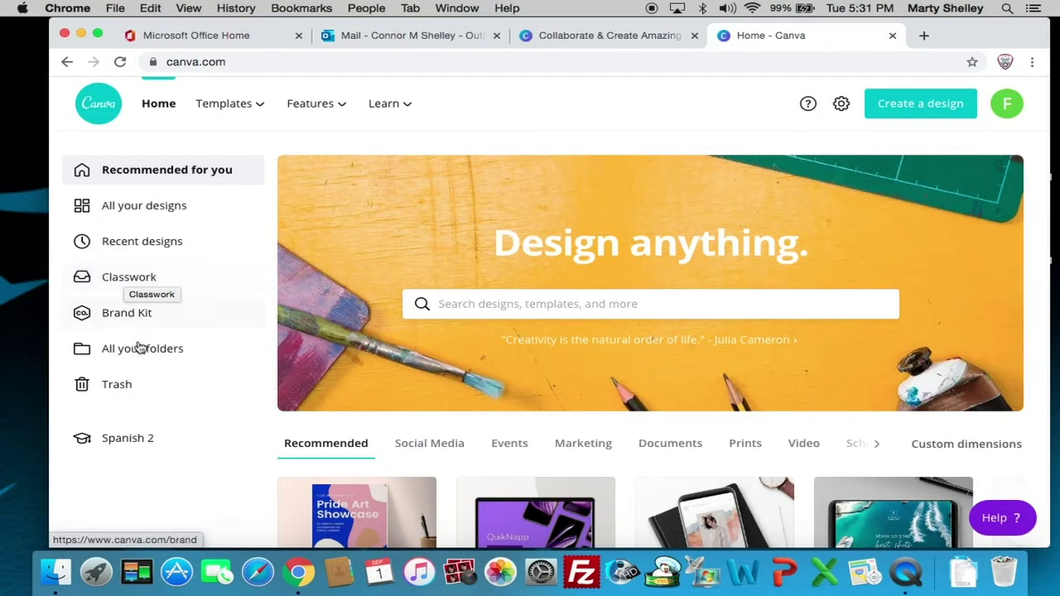
pyautogui.click(149, 440)
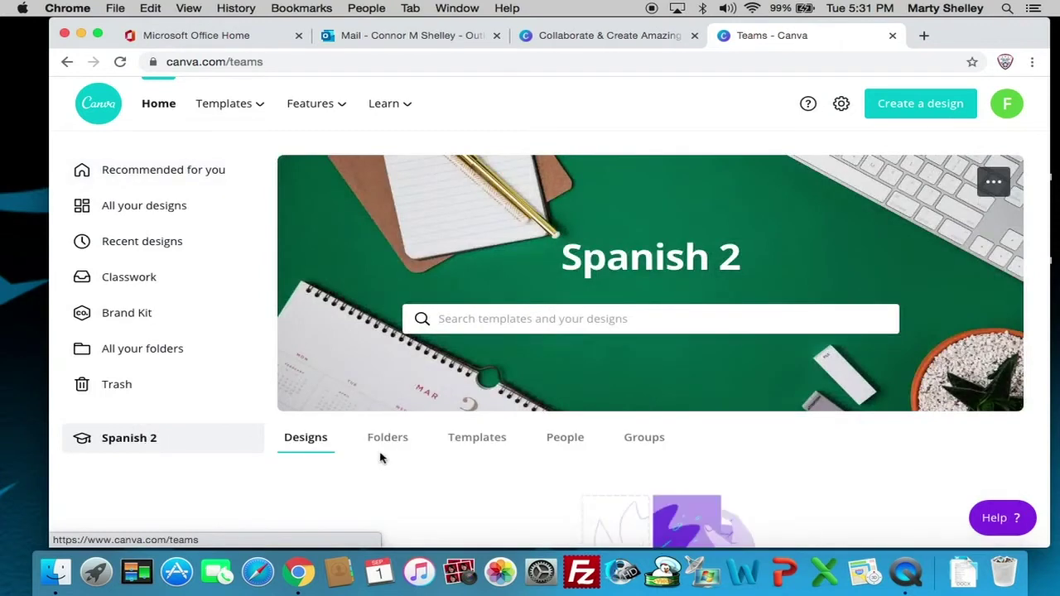
pyautogui.scroll(-1, 389, 472)
pyautogui.scroll(-3, 393, 477)
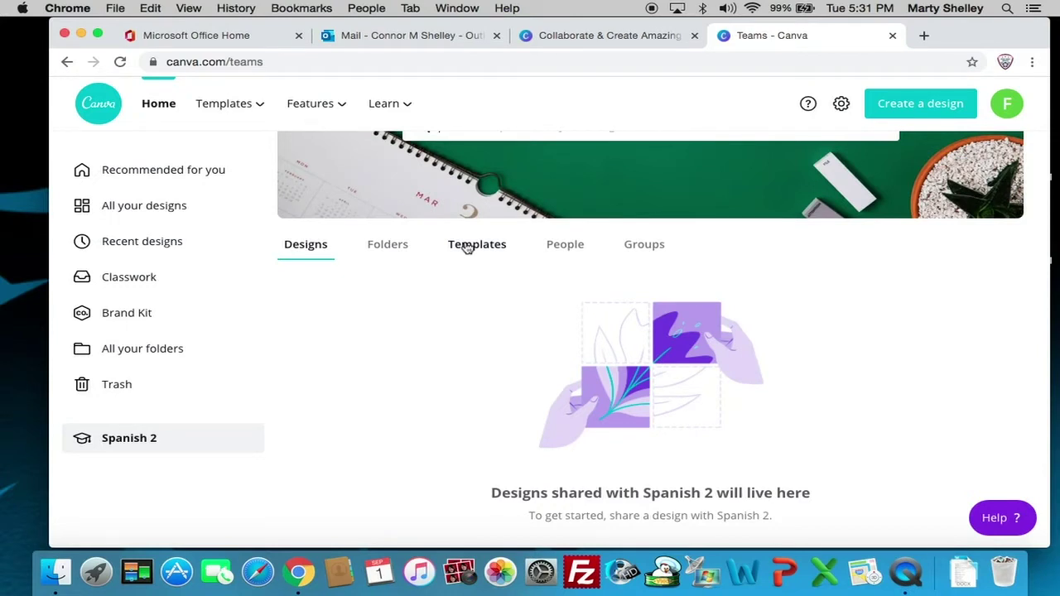
pyautogui.scroll(5, 467, 247)
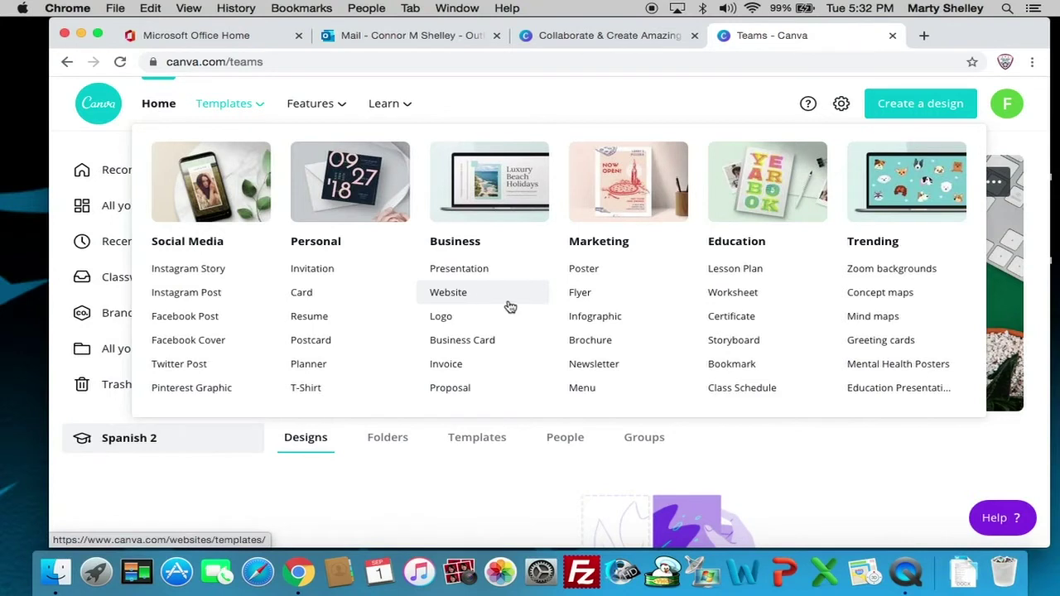
# - Open the poster templates gallery and browse through the available posters
pyautogui.click(598, 275)
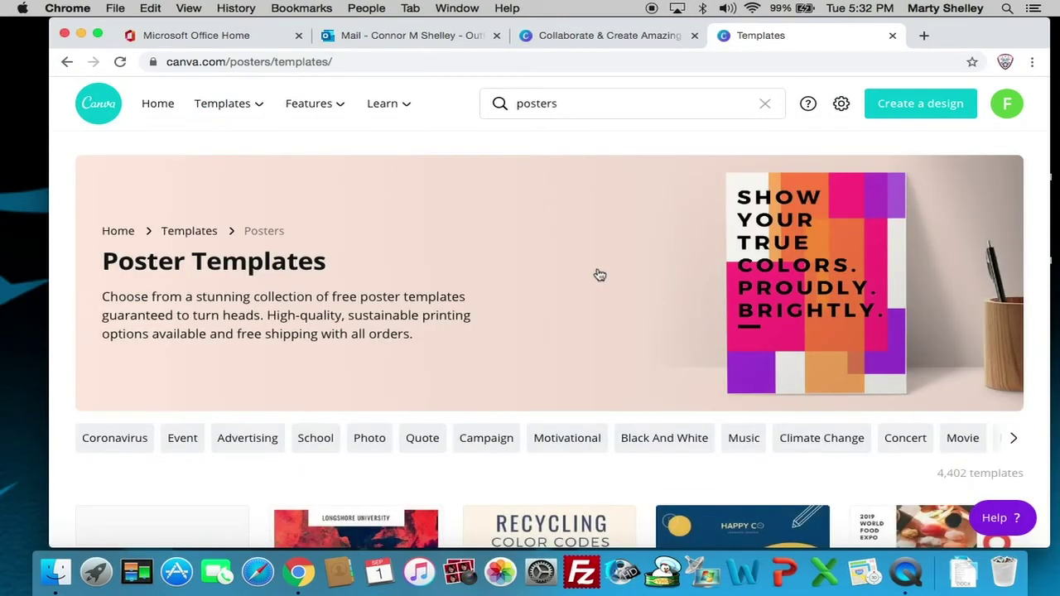
pyautogui.scroll(-5, 580, 348)
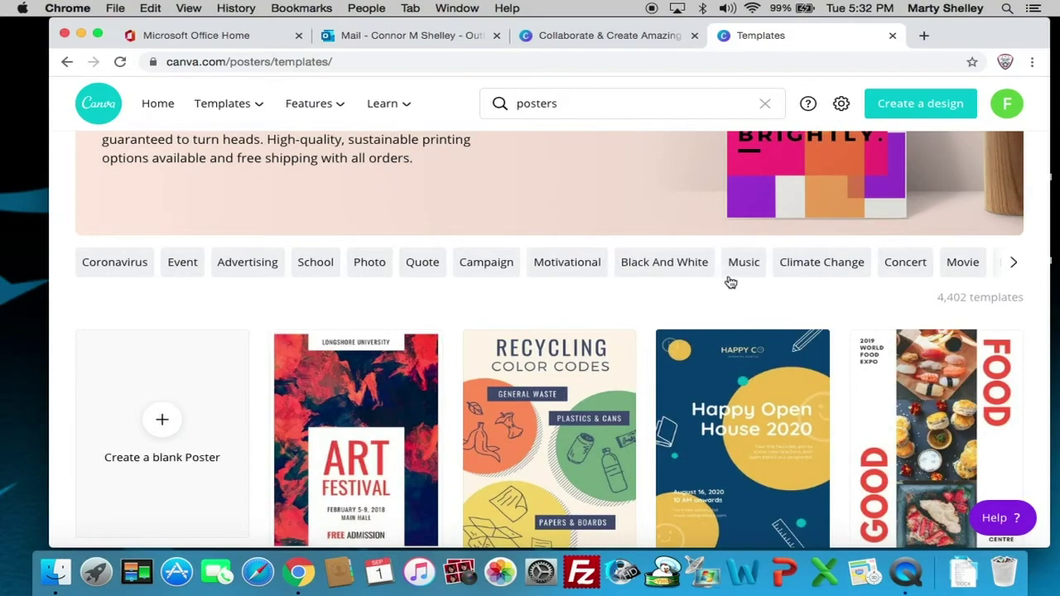
pyautogui.scroll(-4, 579, 322)
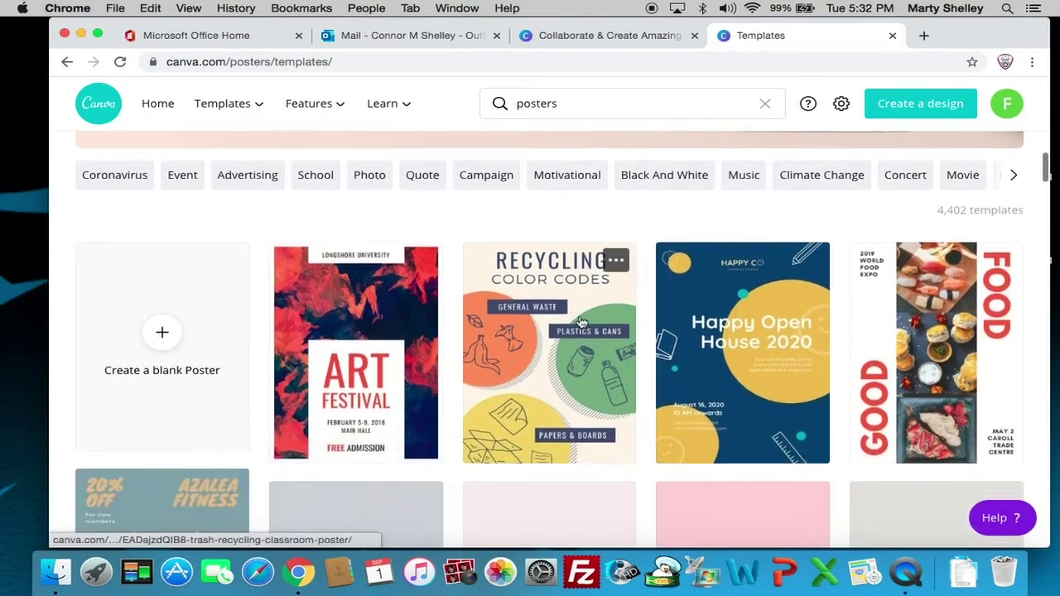
pyautogui.scroll(-10, 581, 322)
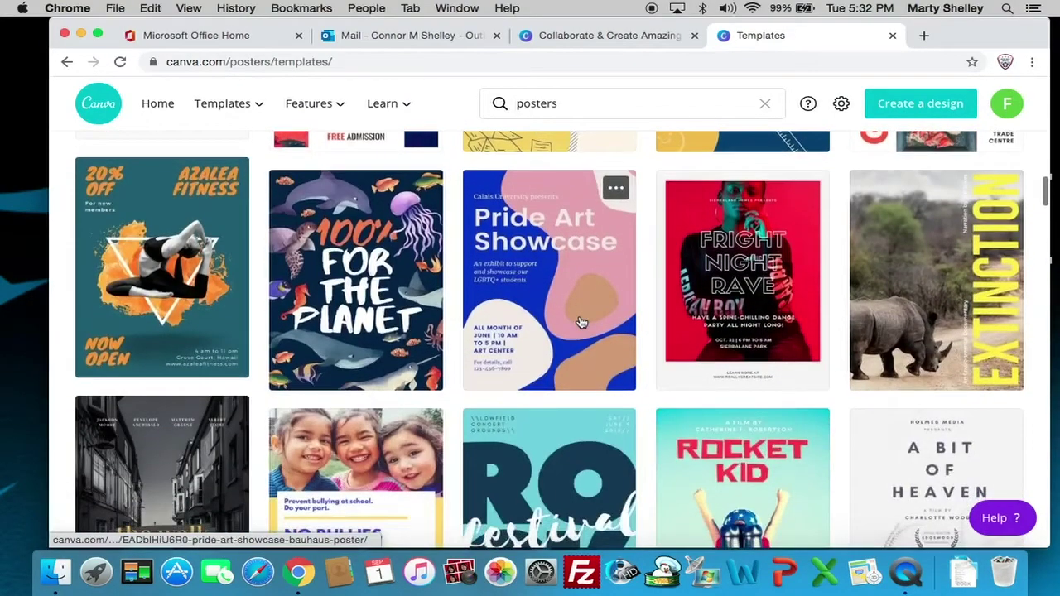
pyautogui.scroll(-10, 581, 322)
pyautogui.scroll(20, 581, 322)
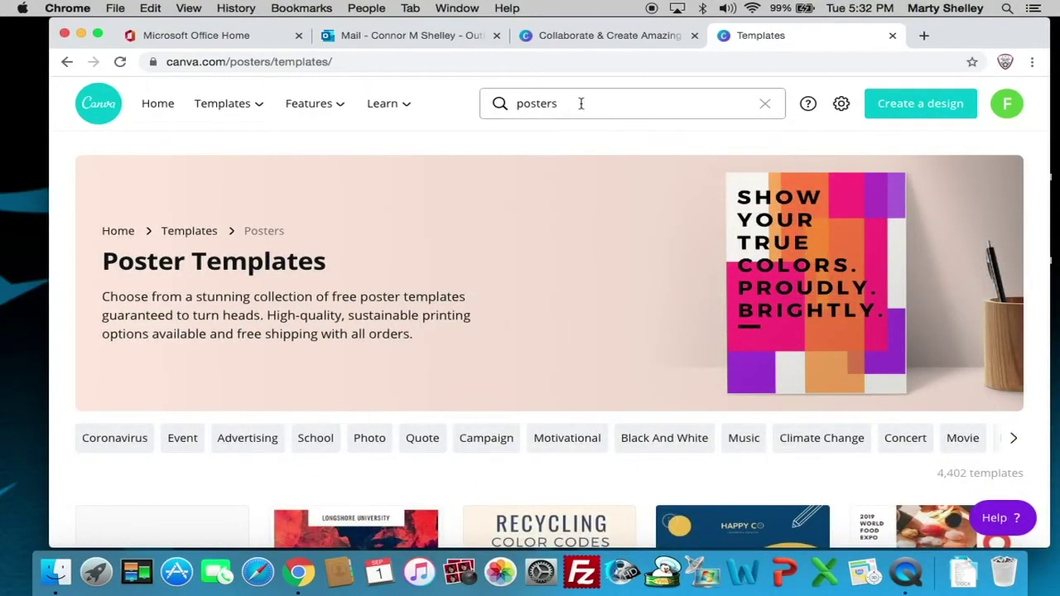
# - Search 'soccer posters' to list the 16 Soccer Poster Templates
pyautogui.click(517, 102)
pyautogui.write('soccer')
pyautogui.press('Return')
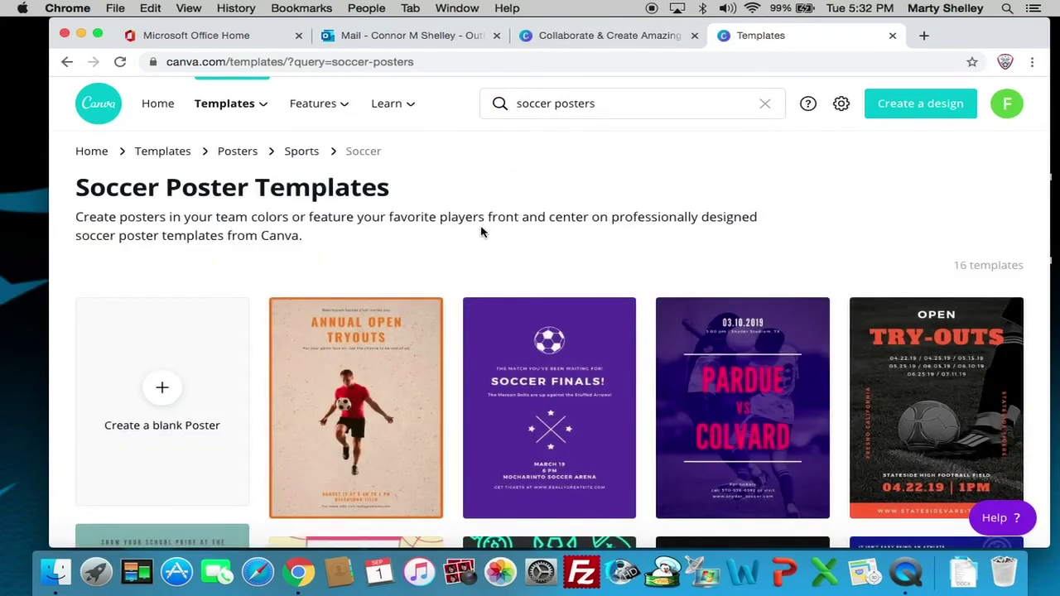
pyautogui.scroll(-5, 480, 232)
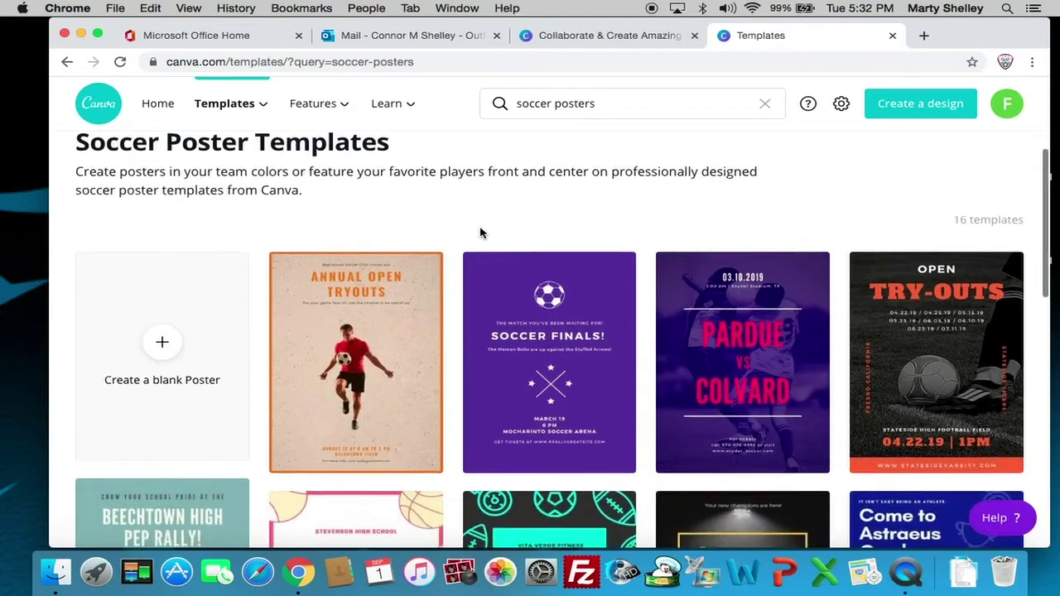
pyautogui.scroll(-3, 480, 233)
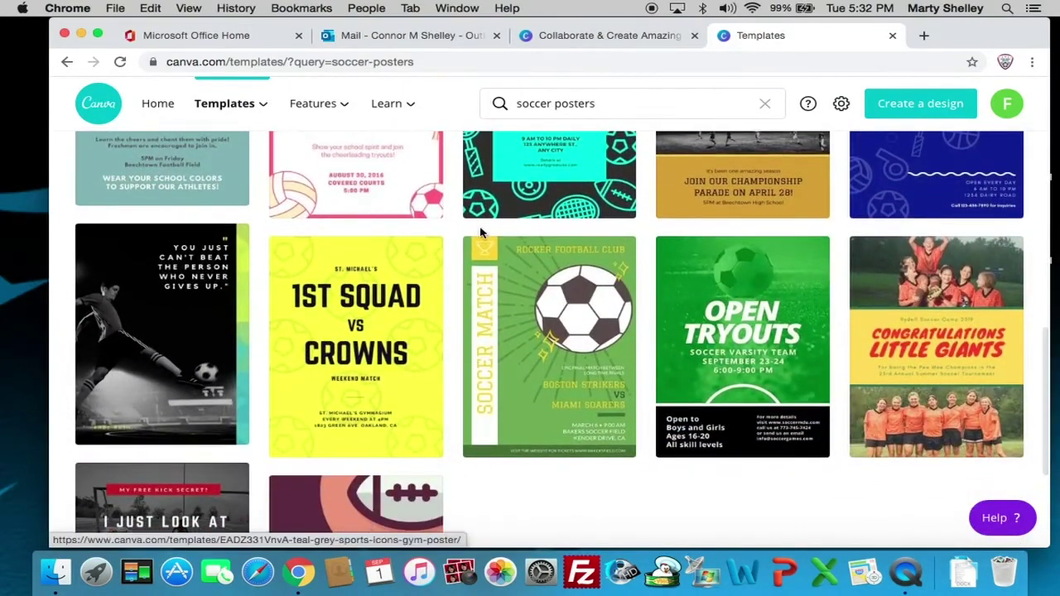
# - Preview the green Rocker Football Club match poster template and start a new design from it
pyautogui.click(564, 348)
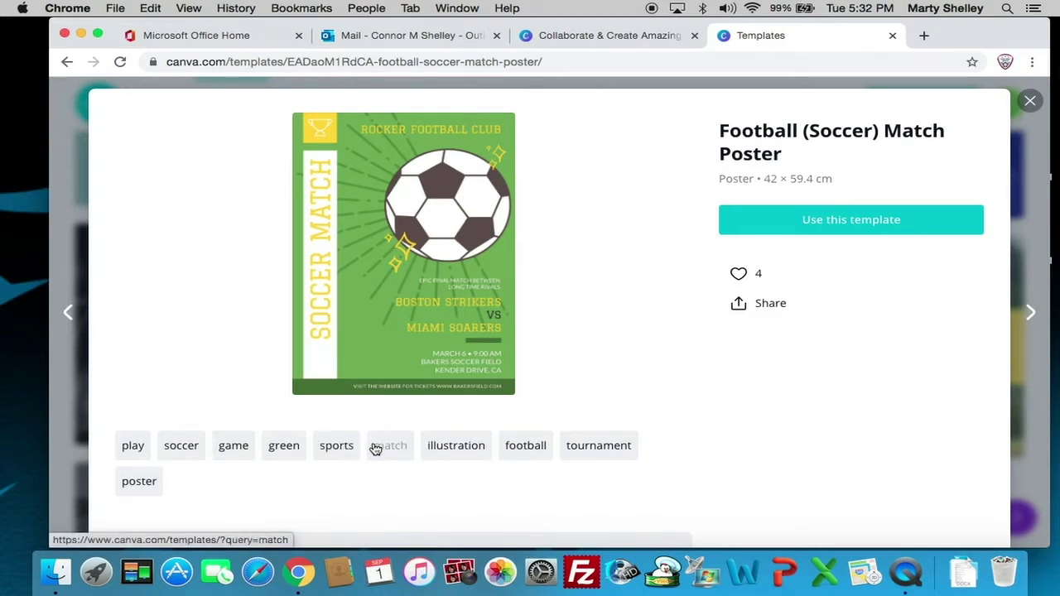
pyautogui.click(851, 220)
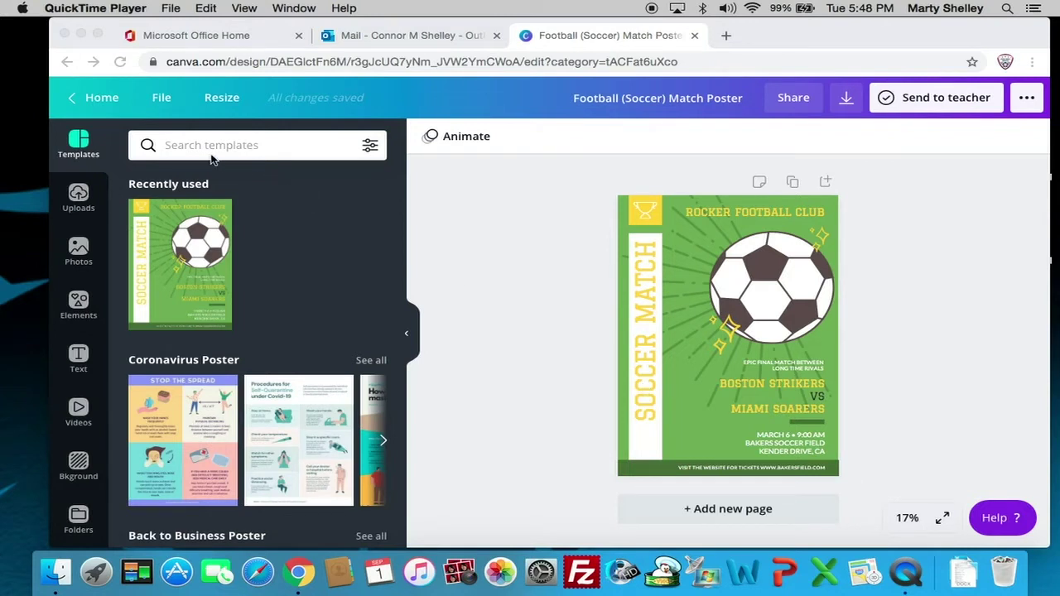
# - Retitle the poster design 'I love Soccer!' via the File menu name field
pyautogui.click(166, 94)
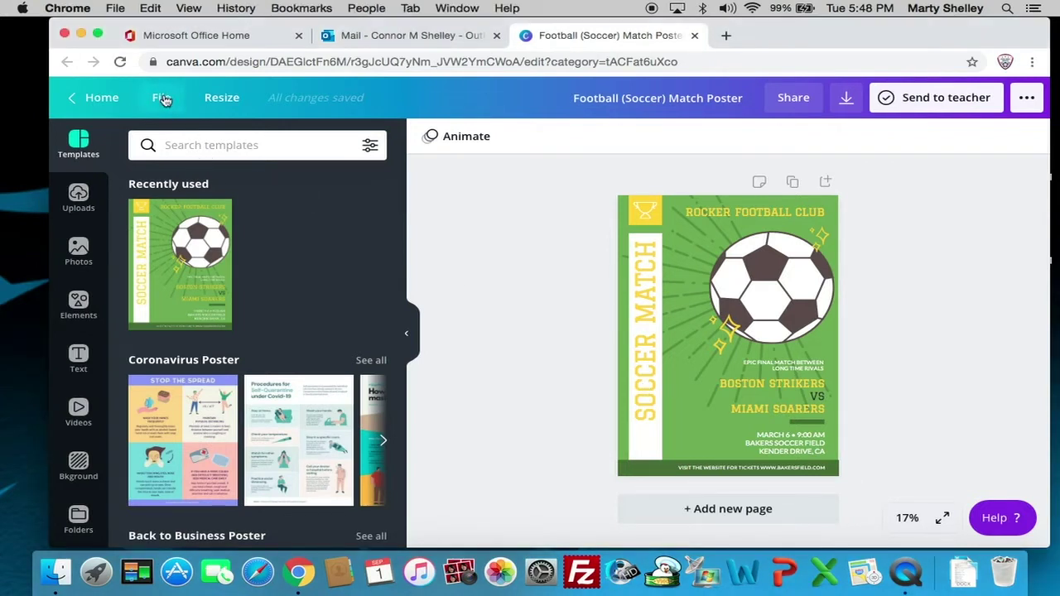
pyautogui.click(163, 99)
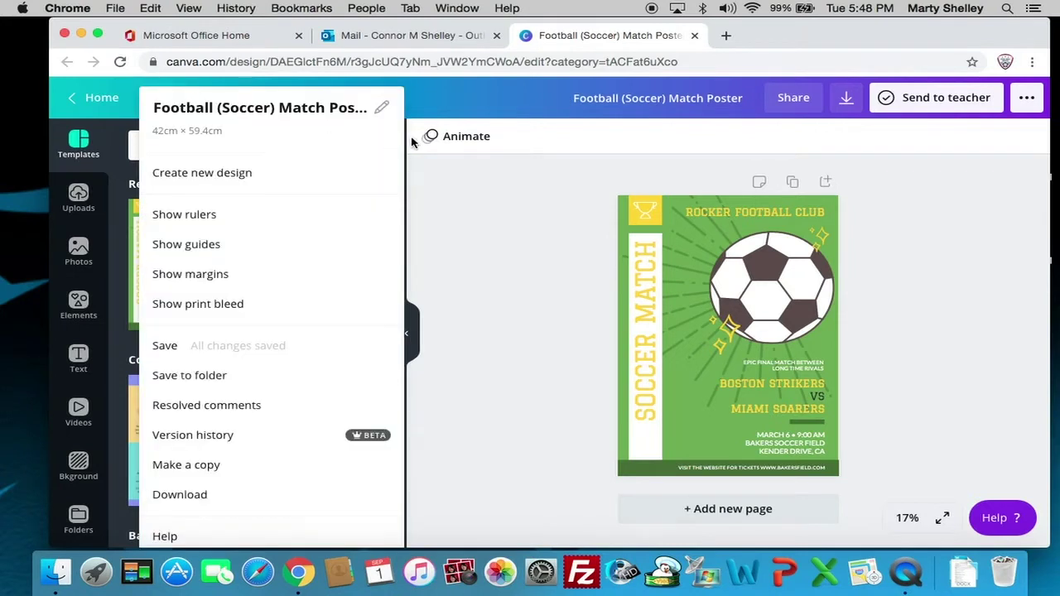
pyautogui.click(383, 110)
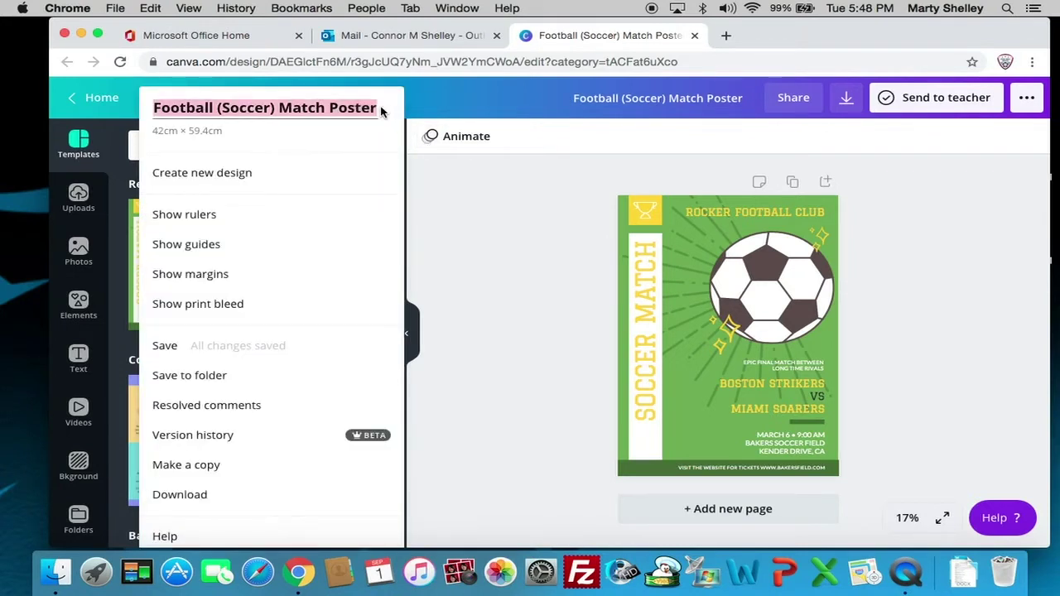
pyautogui.write('I L')
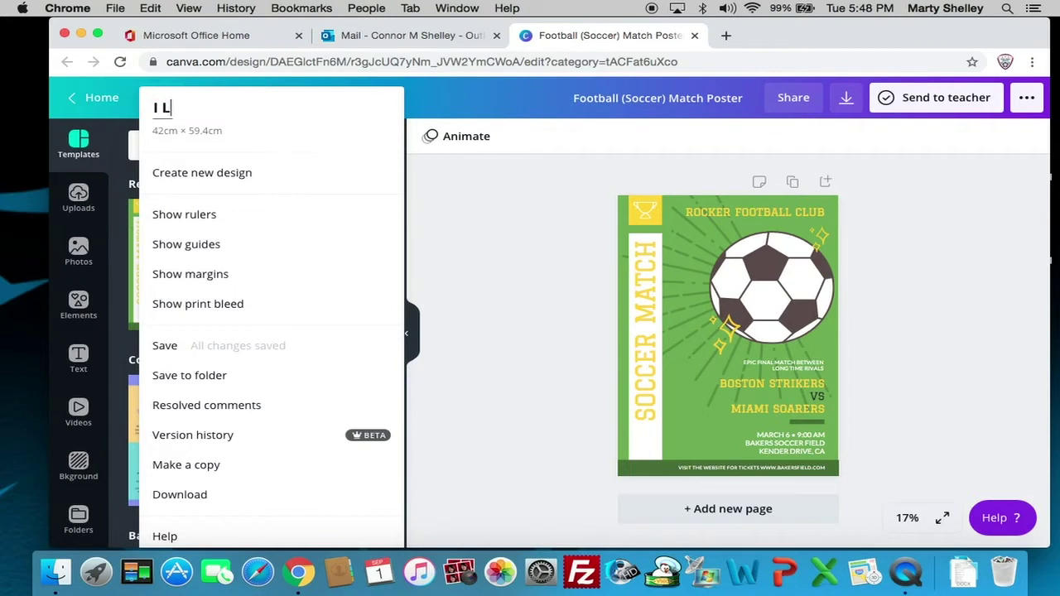
pyautogui.press('BackSpace')
pyautogui.write('love Soccer')
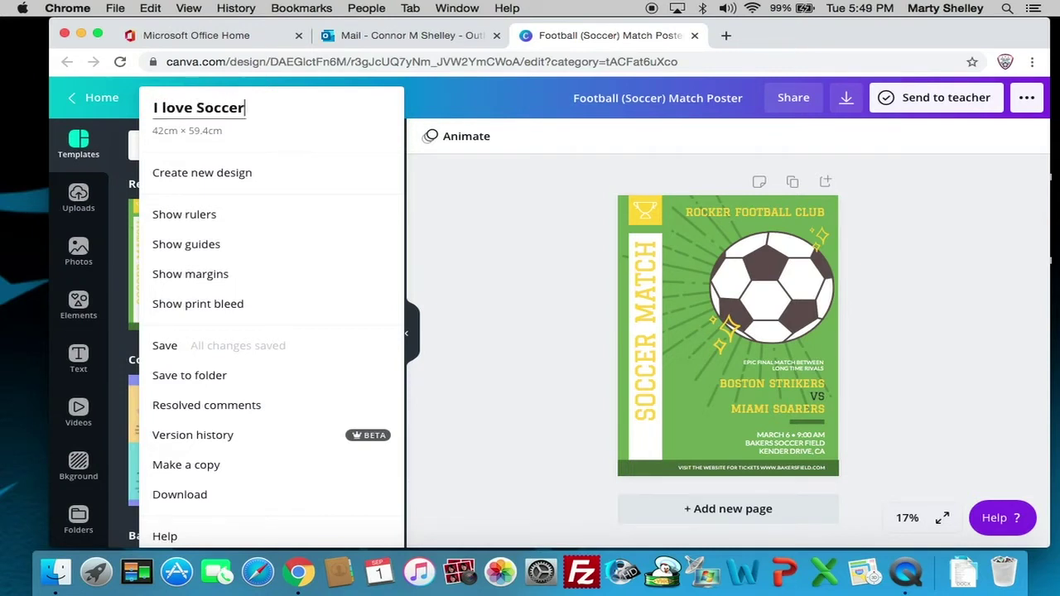
pyautogui.write('!')
pyautogui.click(499, 206)
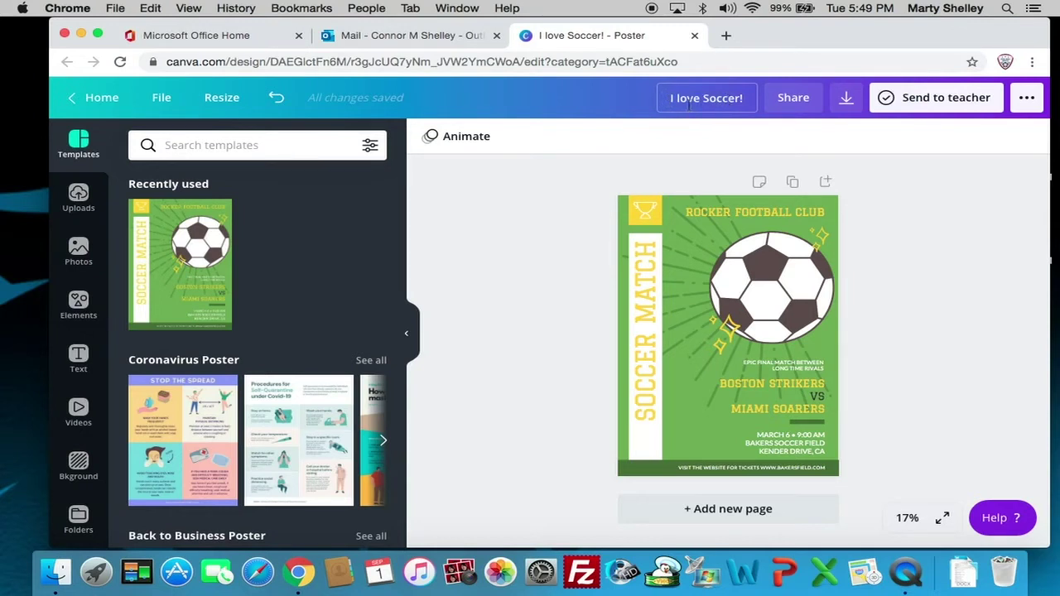
pyautogui.click(699, 98)
pyautogui.click(541, 187)
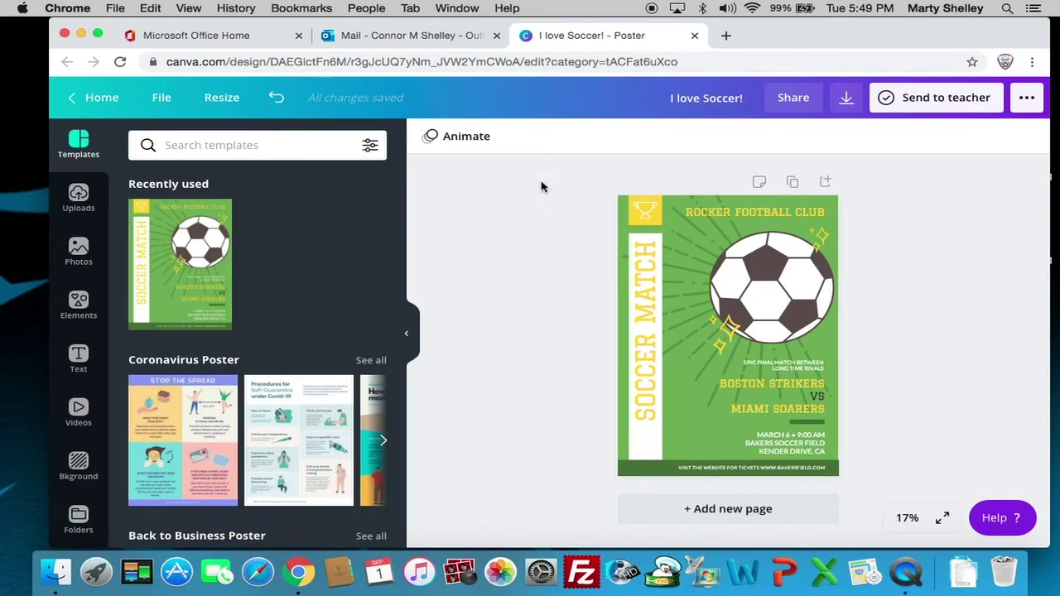
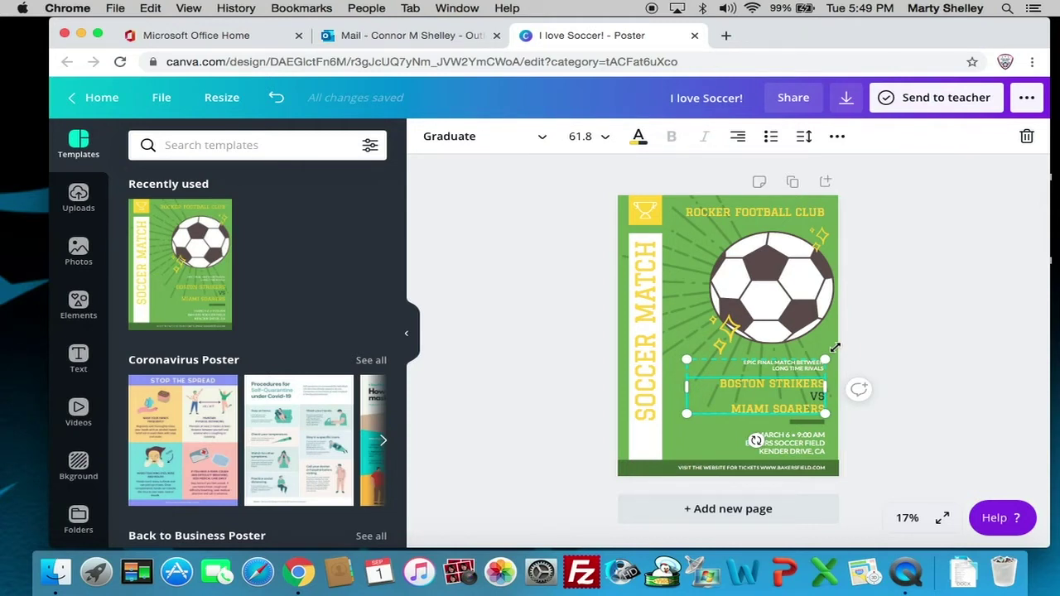
# - Replace the ROCKER FOOTBALL CLUB heading with FC BARCELONA
pyautogui.click(753, 212)
pyautogui.click(753, 214)
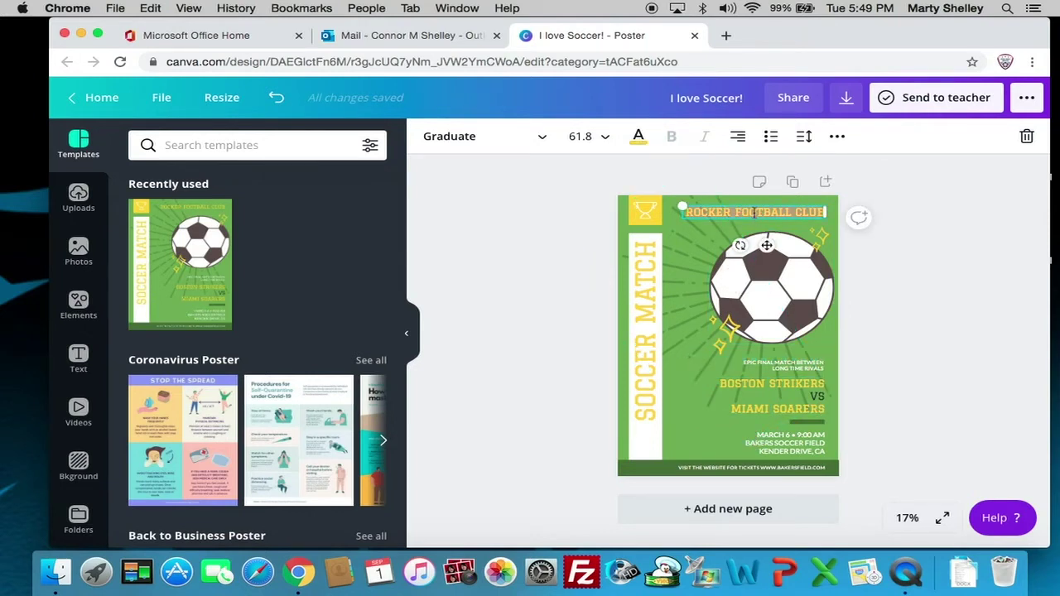
pyautogui.press('BackSpace')
pyautogui.write('FC BARCELONA')
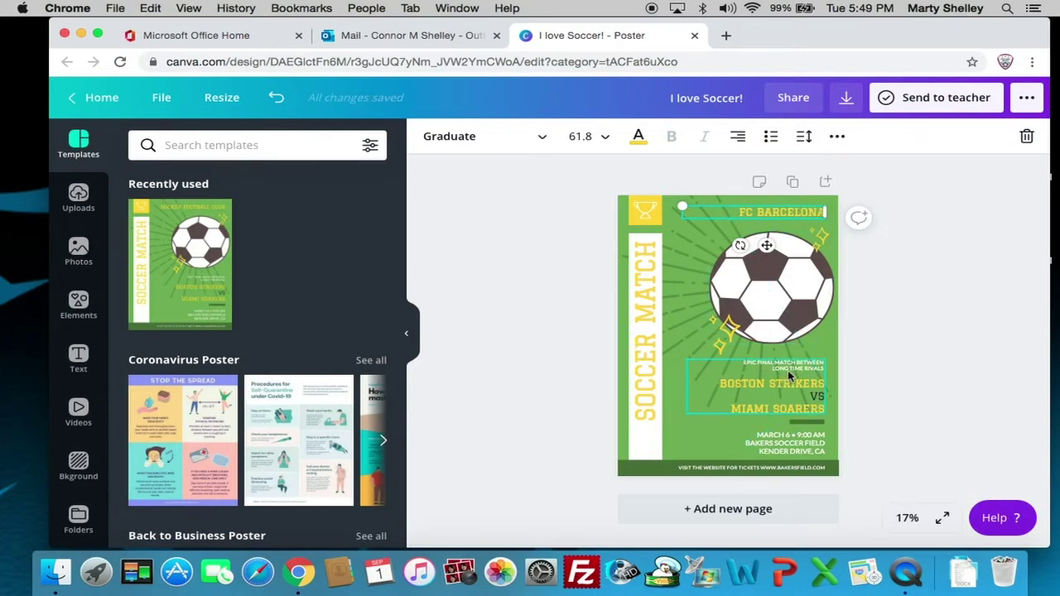
# - Delete the rivals tagline and rename the teams to FC BARCELONA and REAL MADRID
pyautogui.click(789, 371)
pyautogui.press('Delete')
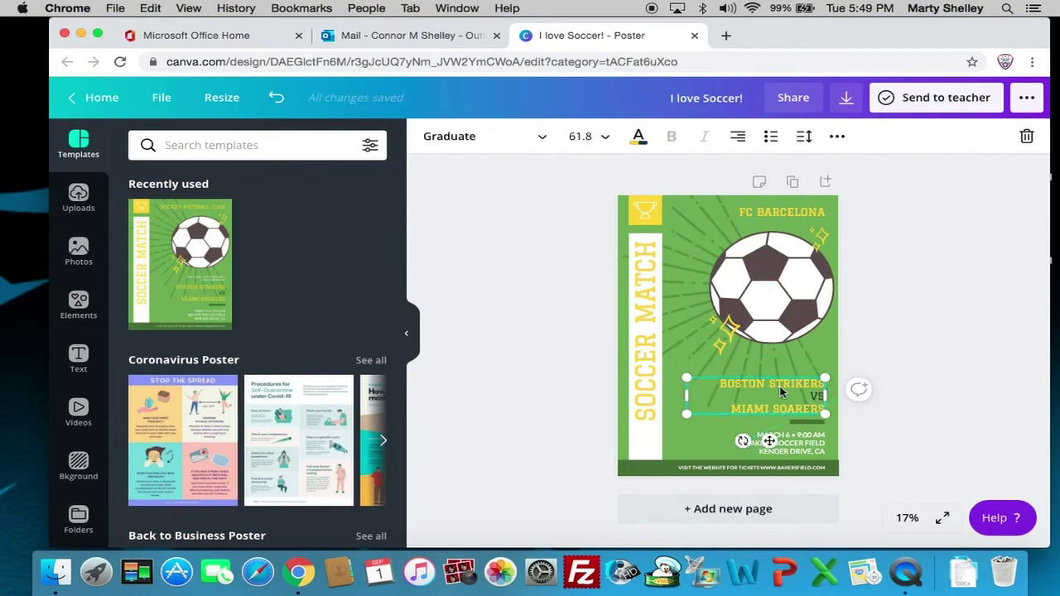
pyautogui.moveTo(721, 382); pyautogui.dragTo(822, 384)
pyautogui.click(732, 392)
pyautogui.moveTo(719, 388); pyautogui.dragTo(819, 384)
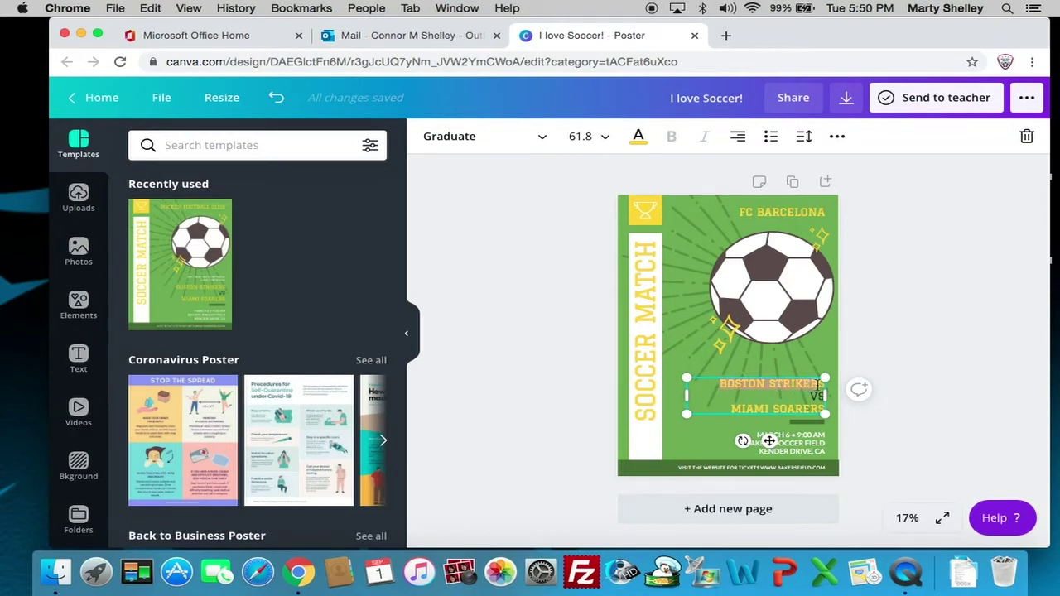
pyautogui.write('FC BARCELONA')
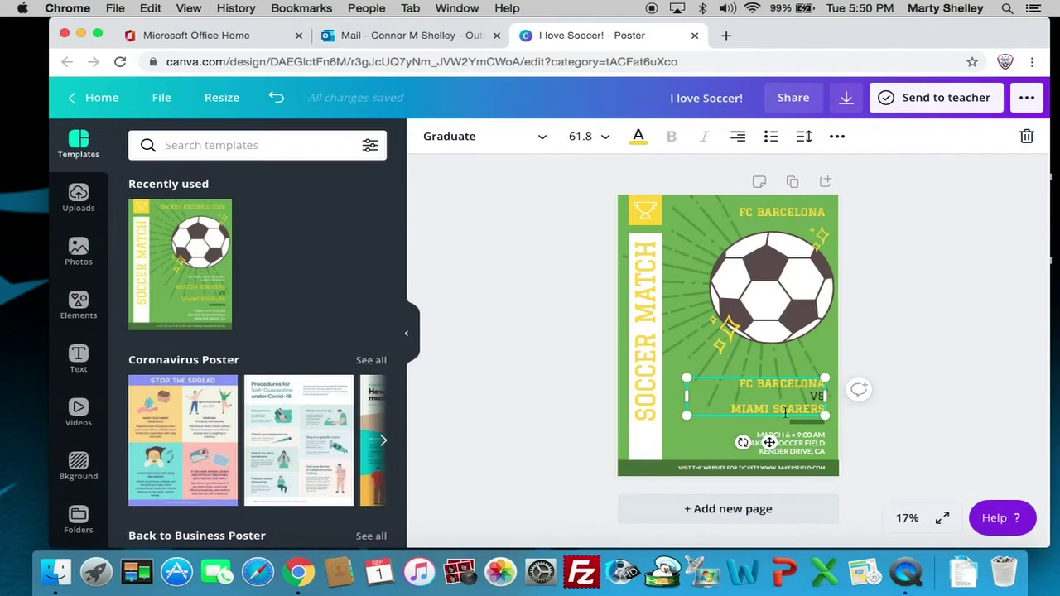
pyautogui.moveTo(728, 409); pyautogui.dragTo(821, 411)
pyautogui.write('REA')
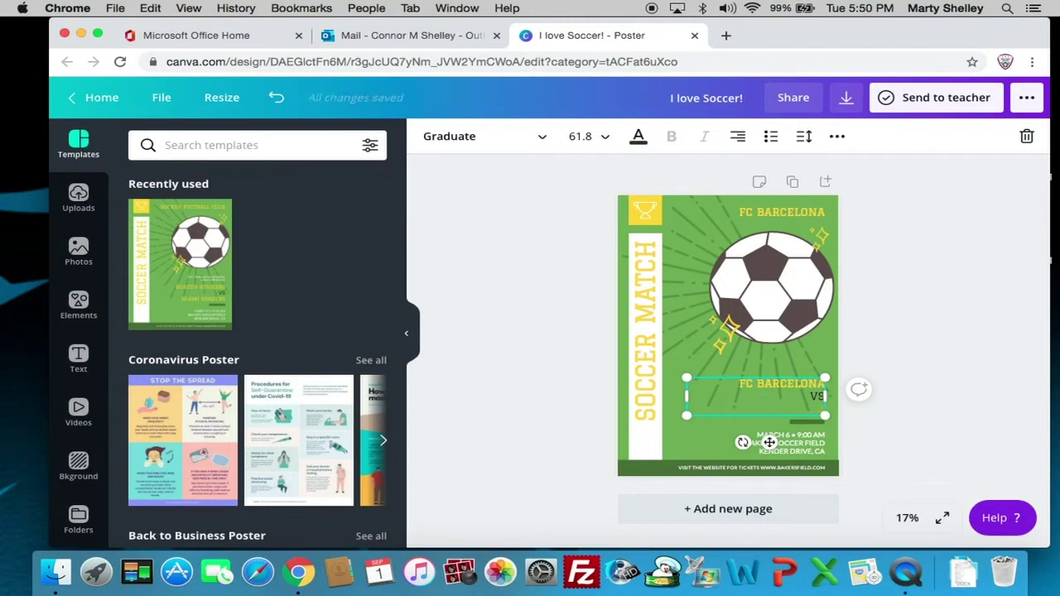
pyautogui.write('L MADRID')
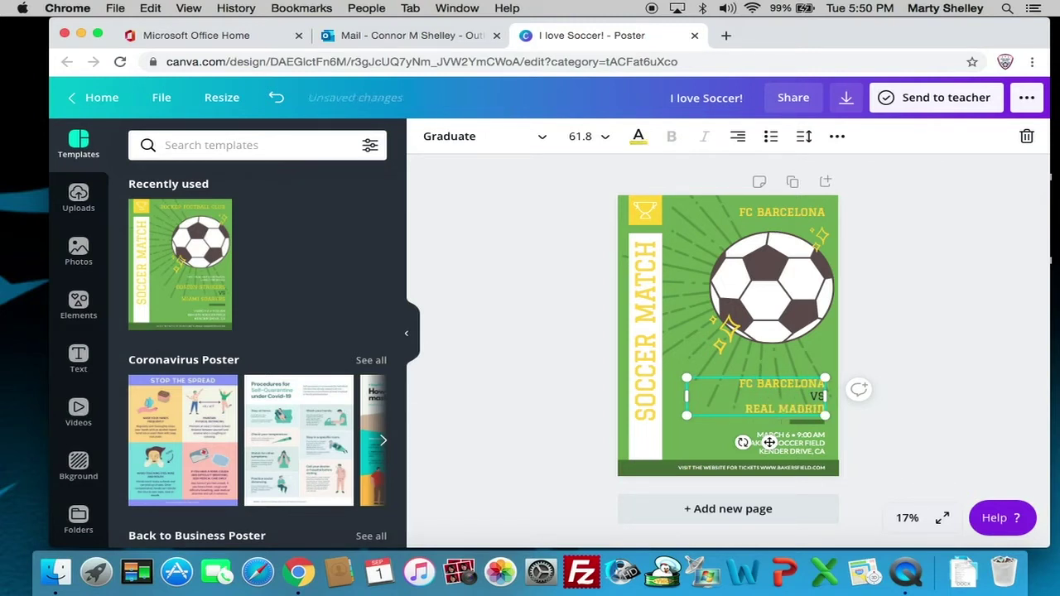
# - Change the match time to 11:00 and resize the date text box to fit
pyautogui.click(779, 439)
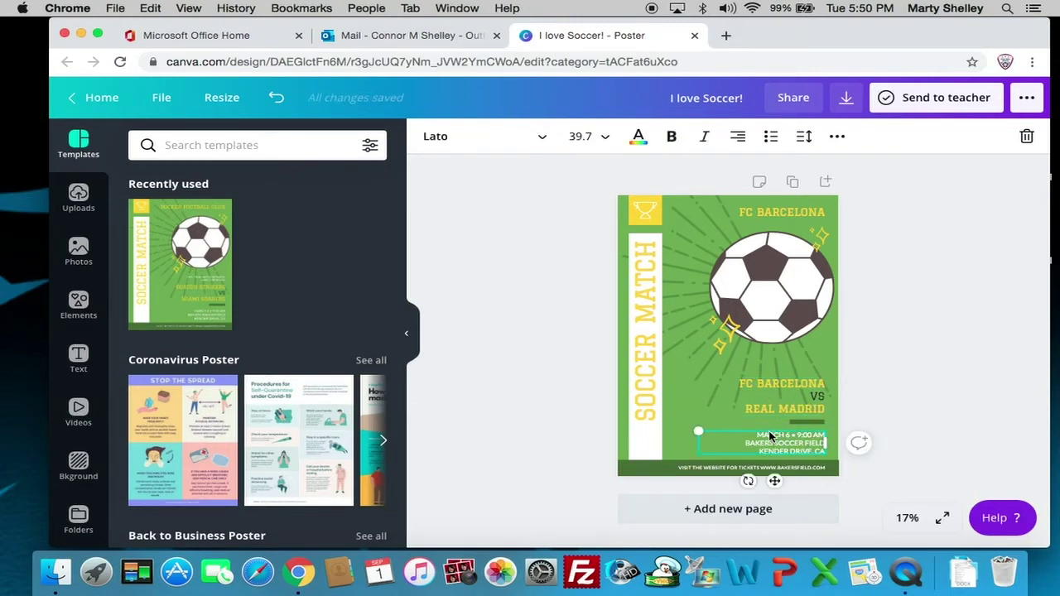
pyautogui.click(799, 435)
pyautogui.write('11')
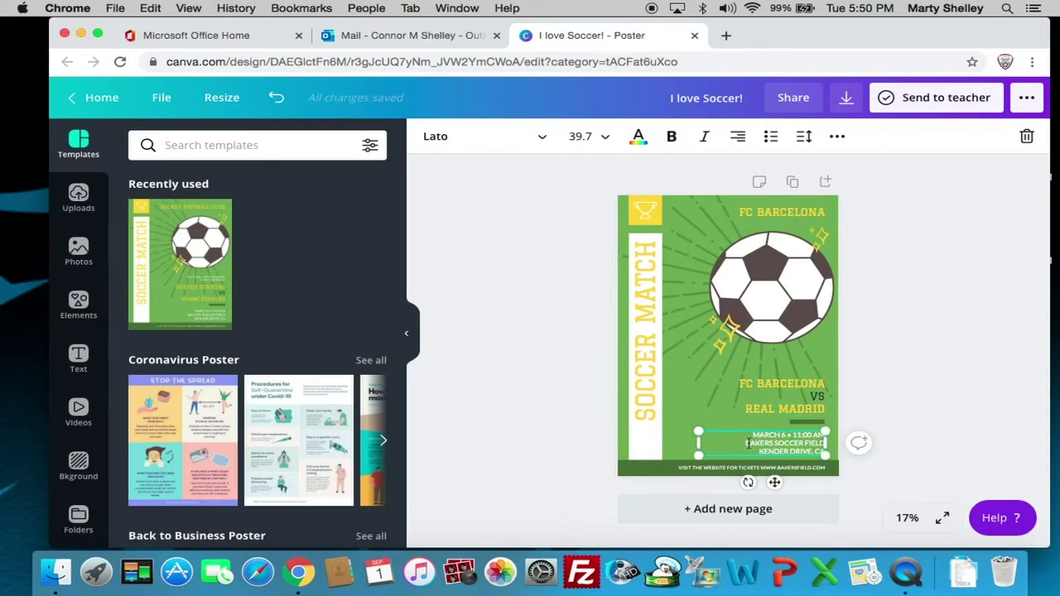
pyautogui.moveTo(822, 453); pyautogui.dragTo(825, 435)
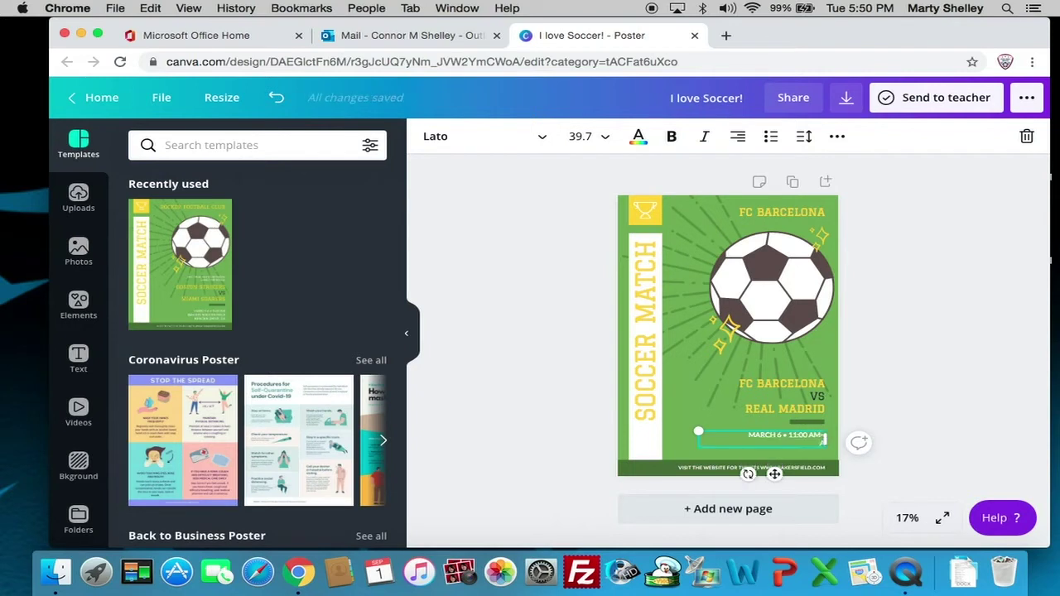
pyautogui.moveTo(824, 434); pyautogui.dragTo(825, 435)
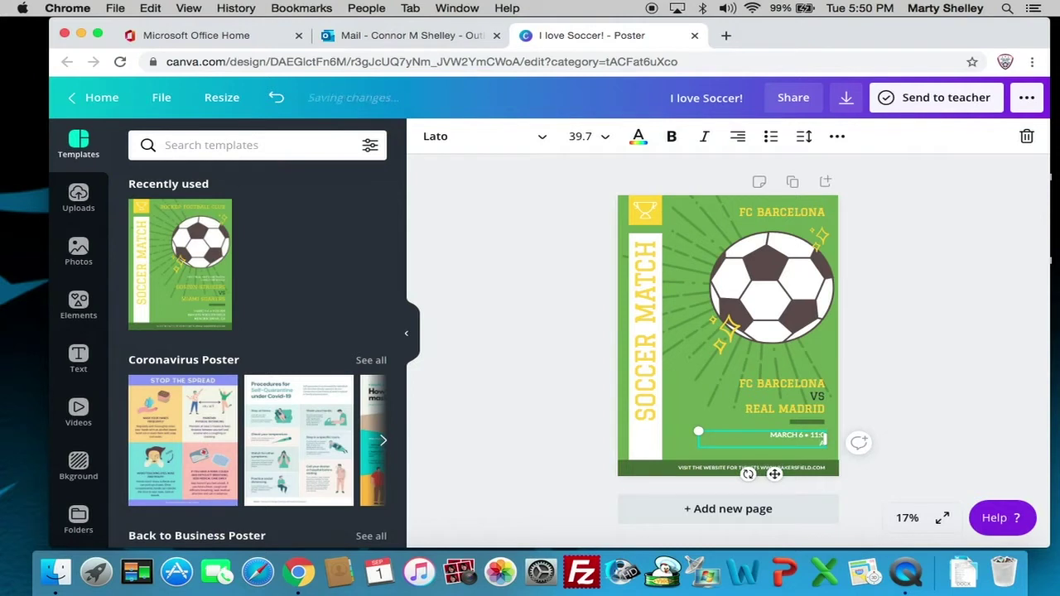
pyautogui.moveTo(825, 435); pyautogui.dragTo(825, 435)
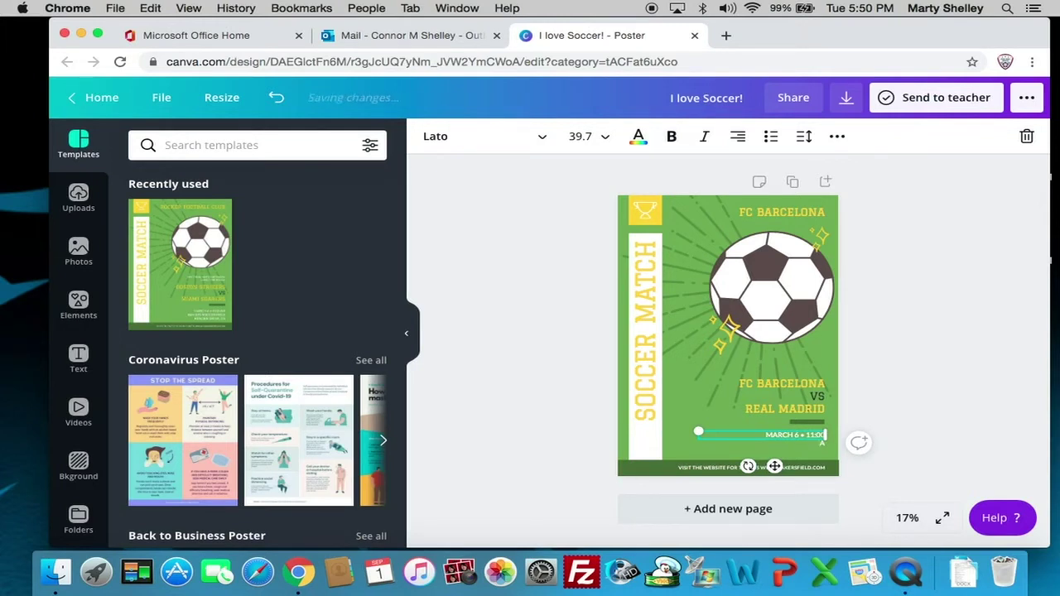
# - Set the venue to BARCELONA ESPAÑA and delete the website line at the bottom
pyautogui.write('BARCELONA ESPAÑA')
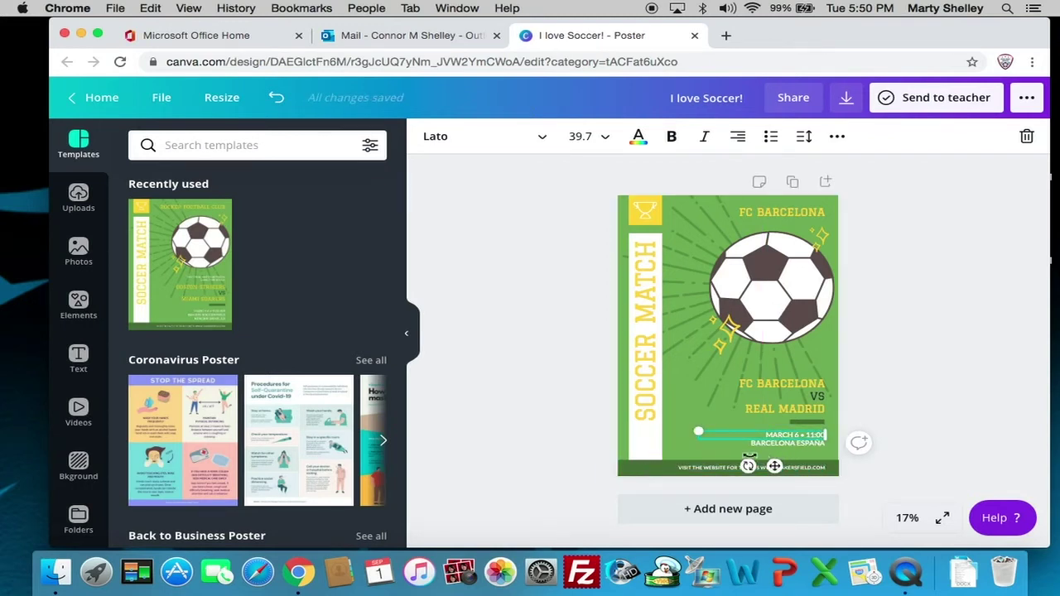
pyautogui.click(711, 469)
pyautogui.press('Delete')
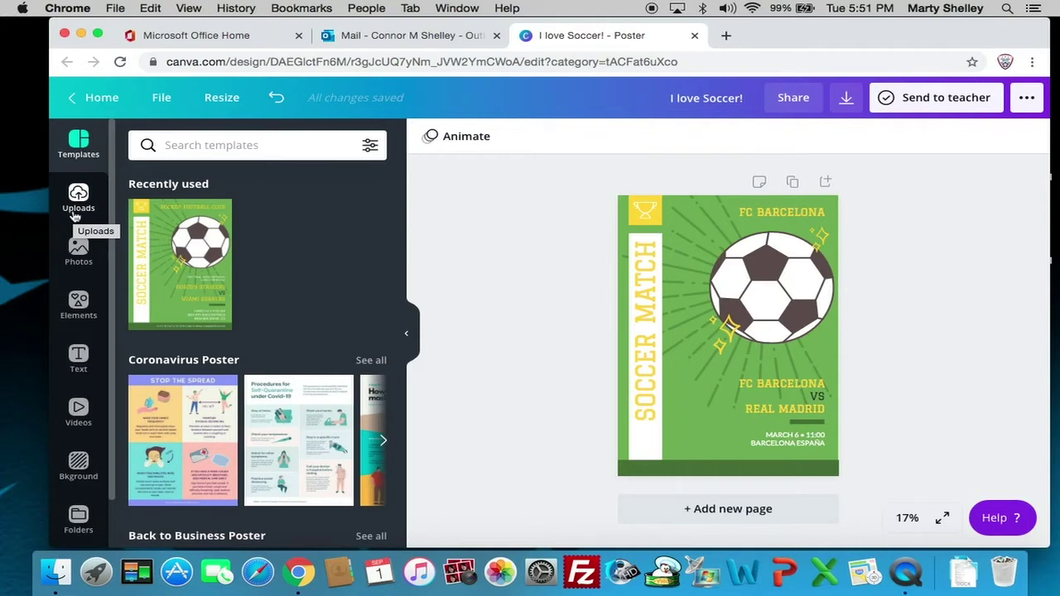
# - Browse the Photos and Elements libraries, then bring up the Text options panel
pyautogui.click(80, 259)
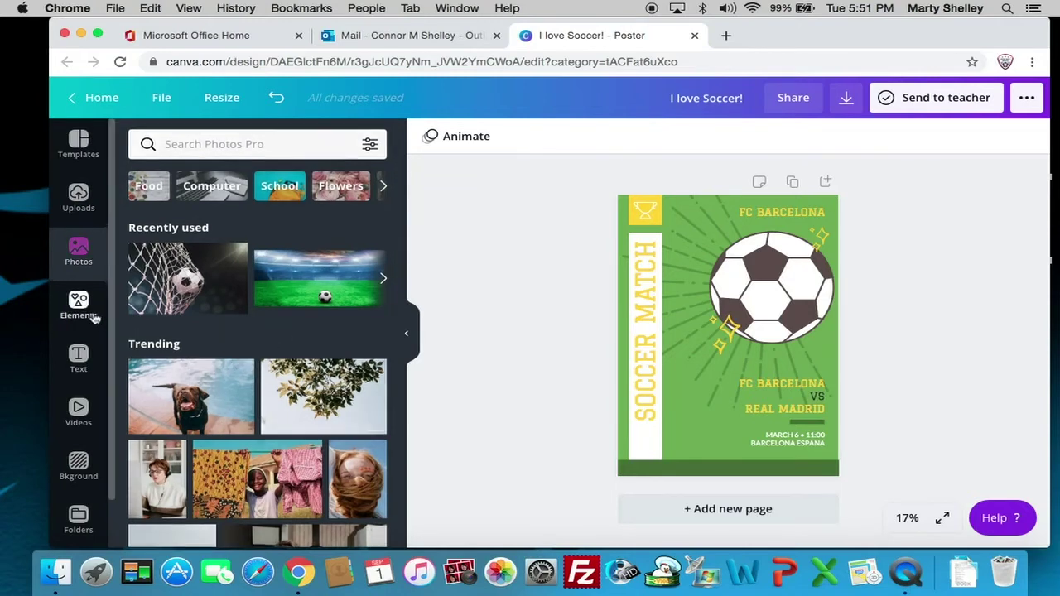
pyautogui.click(87, 310)
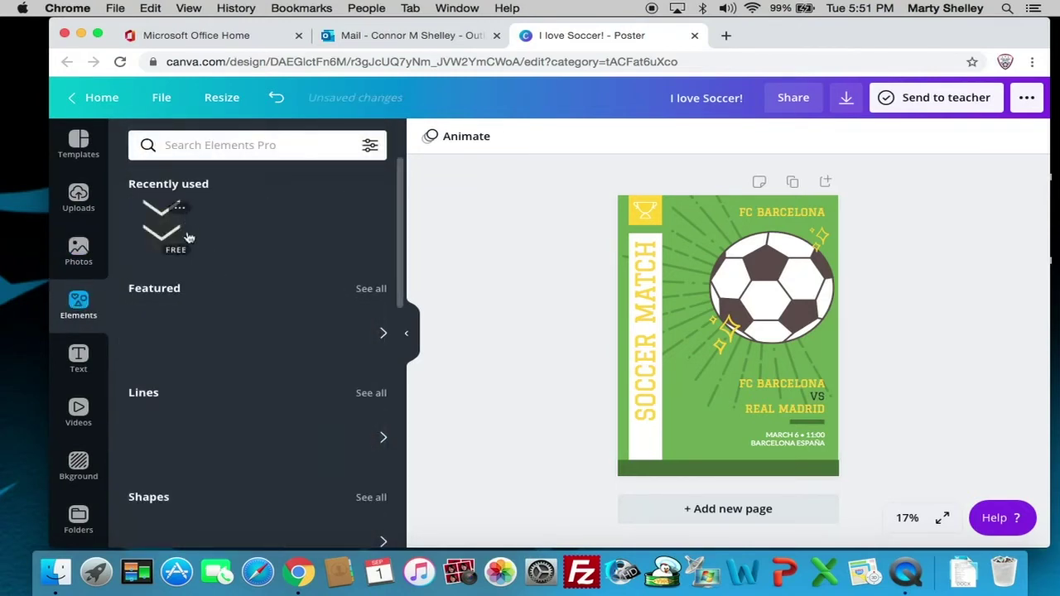
pyautogui.scroll(-5, 187, 331)
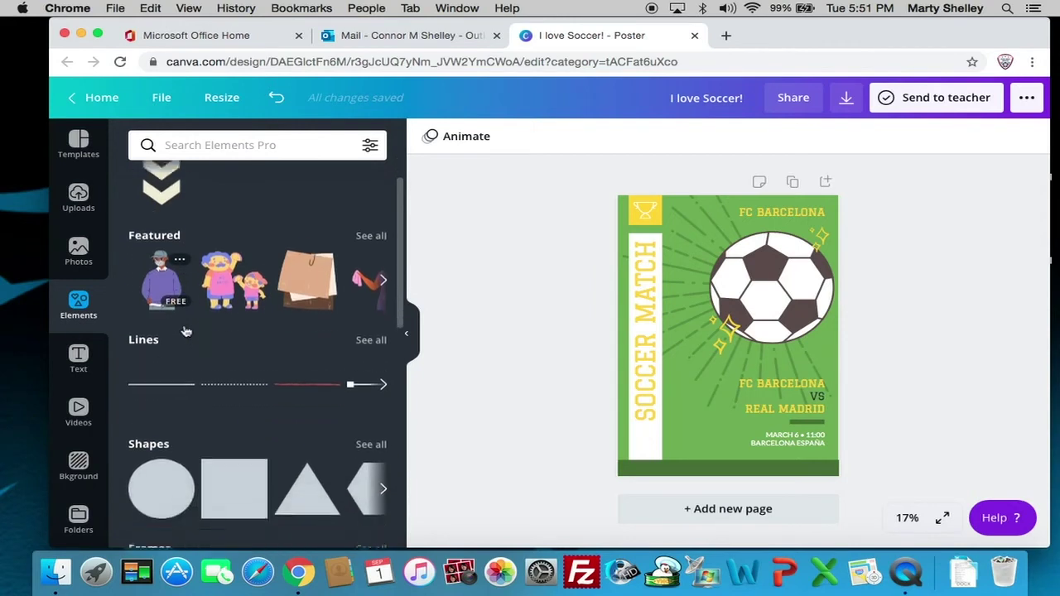
pyautogui.scroll(-8, 187, 329)
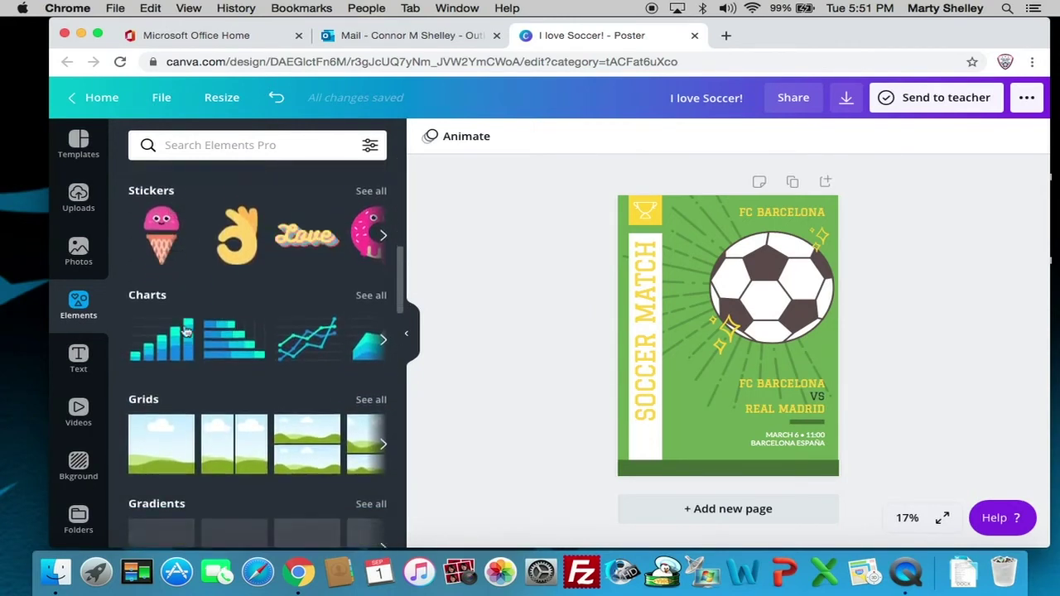
pyautogui.scroll(-5, 187, 330)
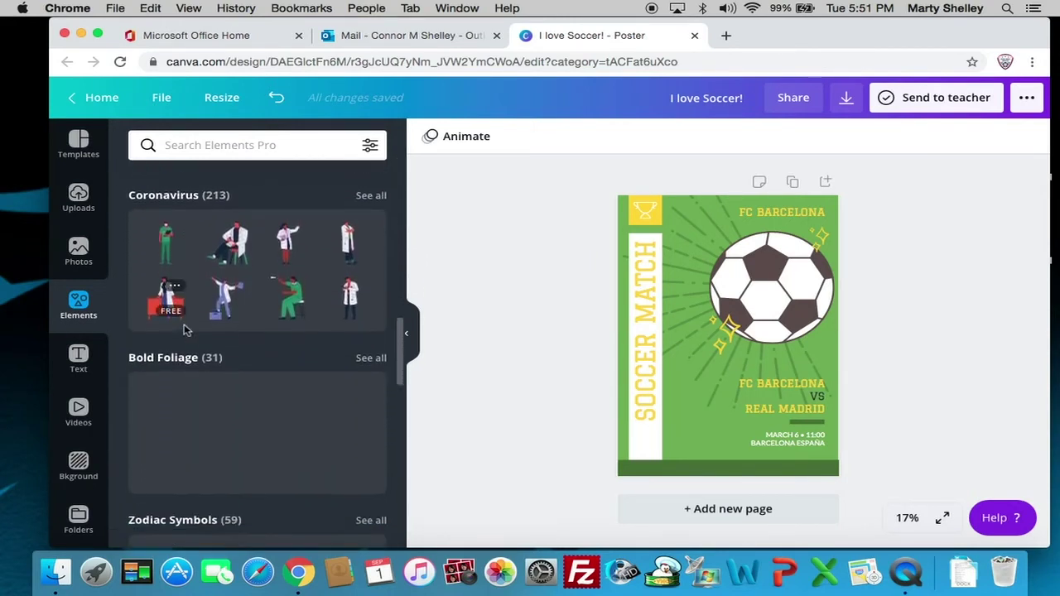
pyautogui.click(80, 368)
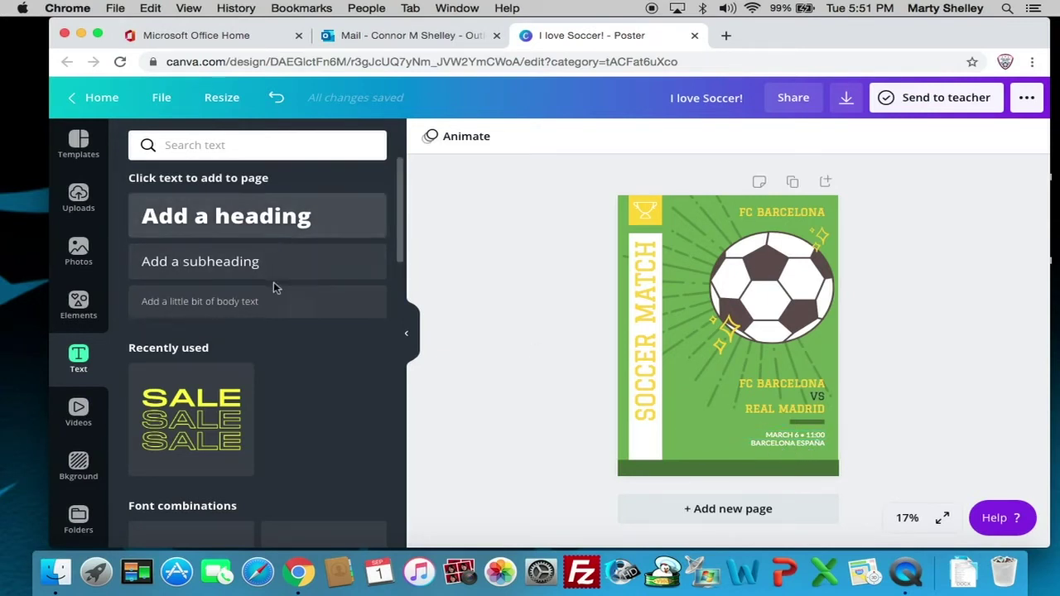
# - Add a subheading text box to the poster, then delete it again
pyautogui.scroll(-10, 278, 307)
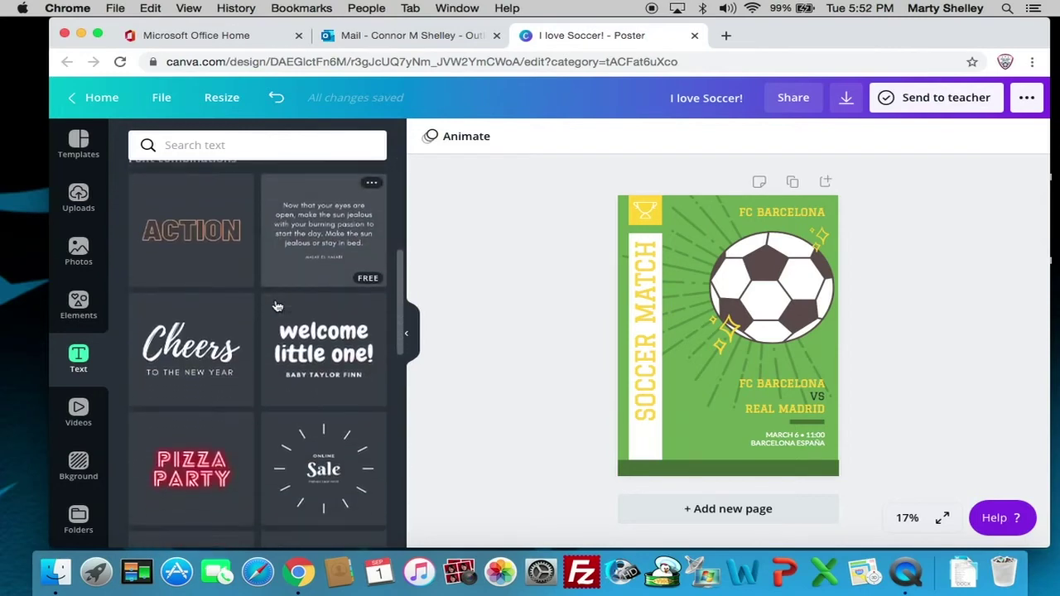
pyautogui.scroll(10, 277, 307)
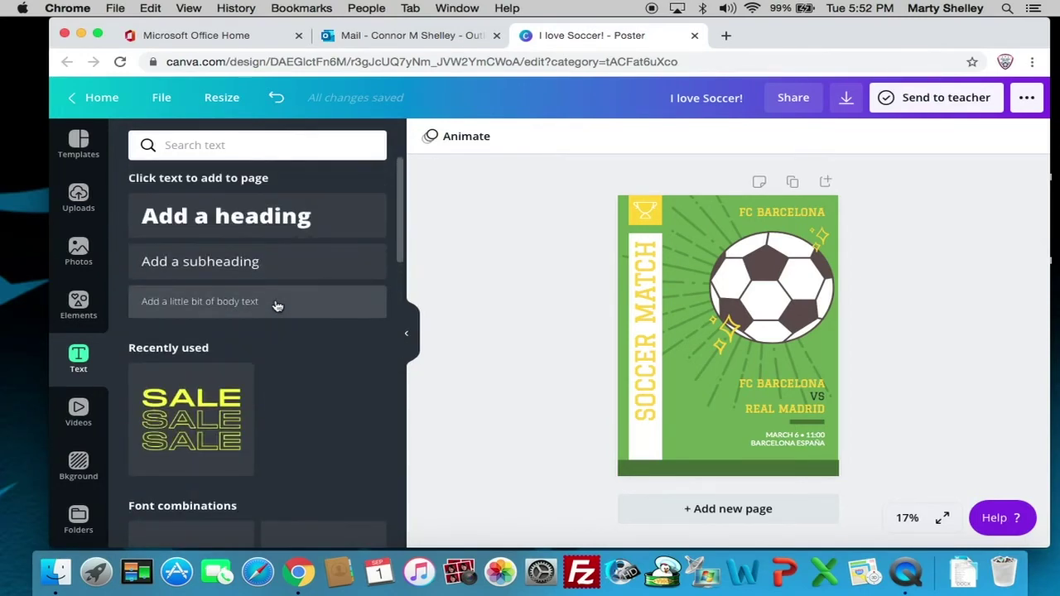
pyautogui.click(246, 263)
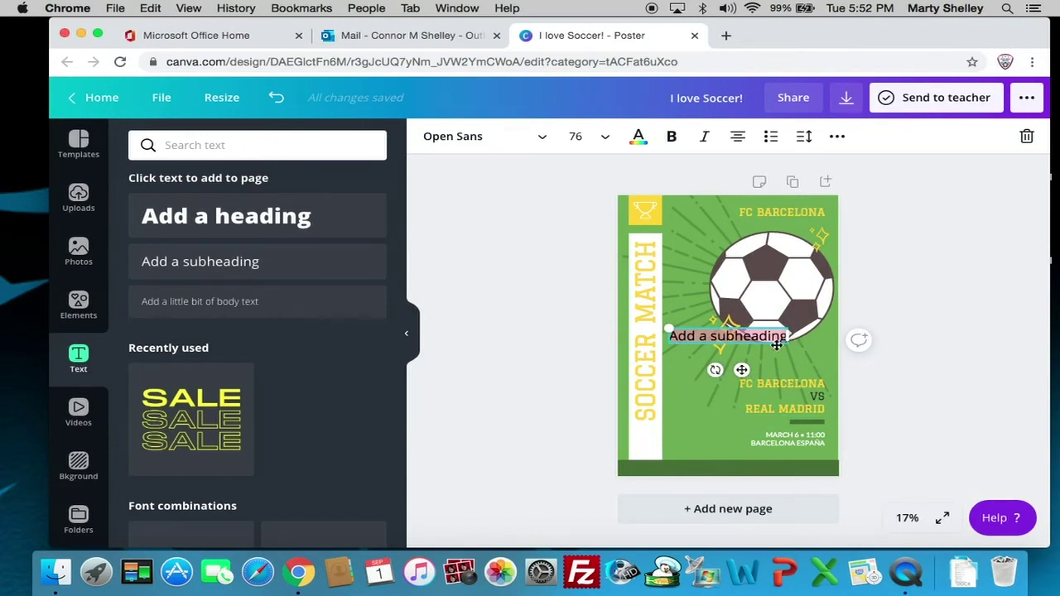
pyautogui.press('BackSpace')
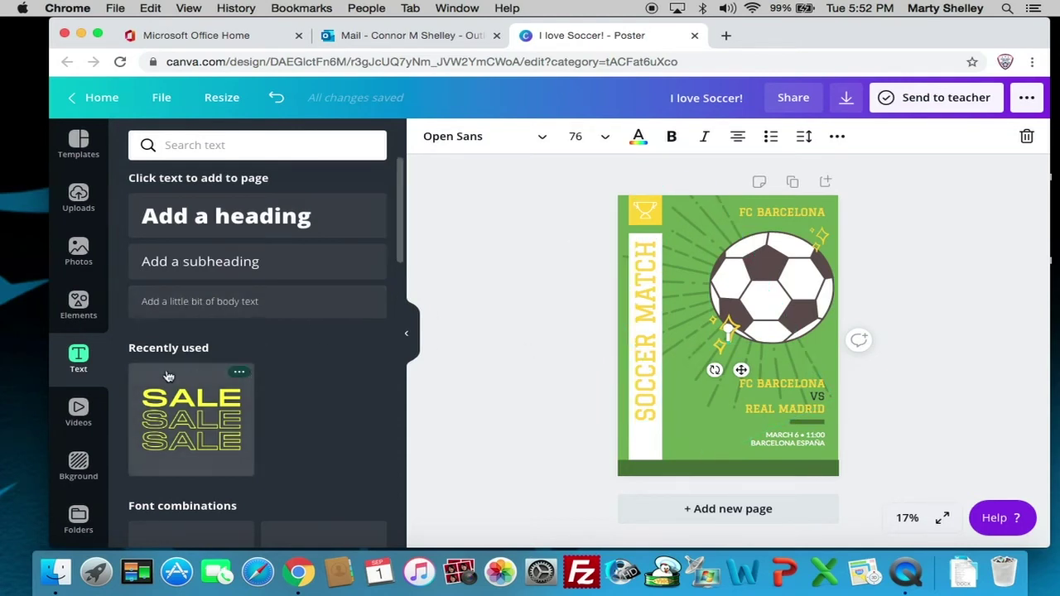
# - Browse the Videos, Backgrounds and Folders libraries, ending on the stock Photos
pyautogui.click(79, 411)
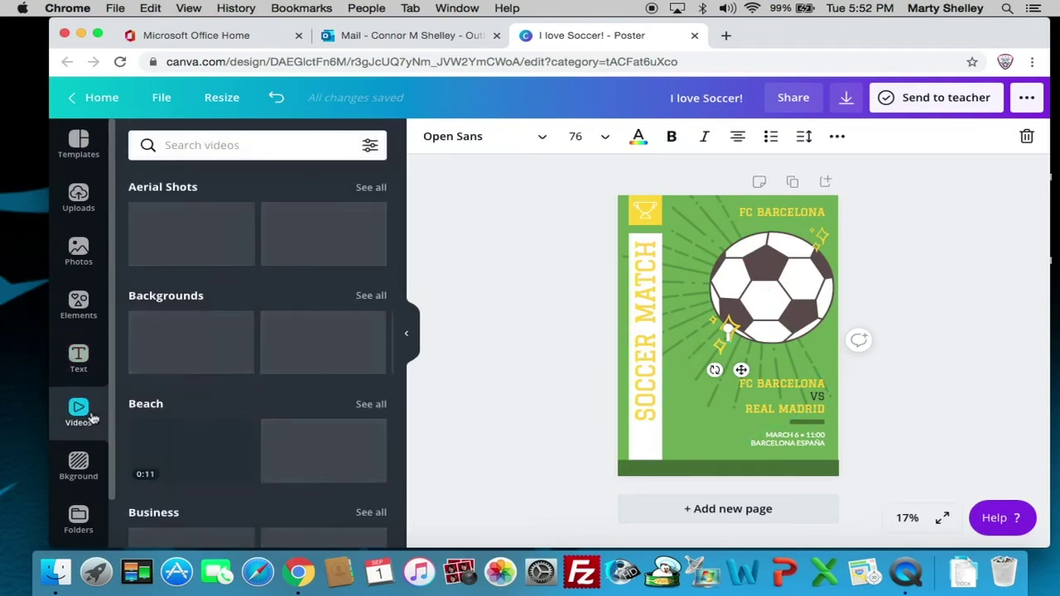
pyautogui.click(82, 467)
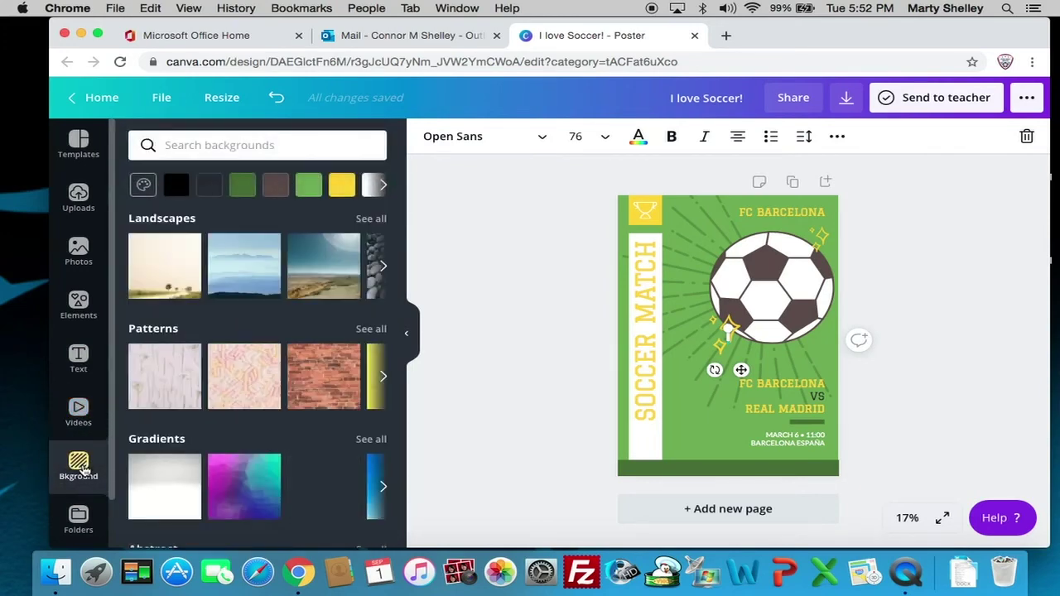
pyautogui.scroll(-5, 270, 463)
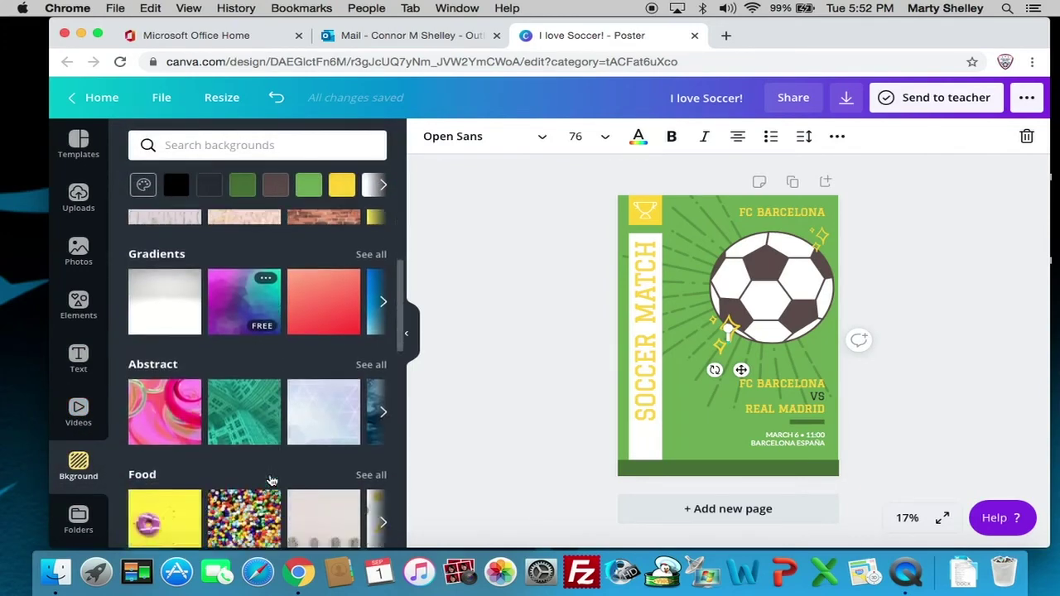
pyautogui.scroll(-8, 270, 478)
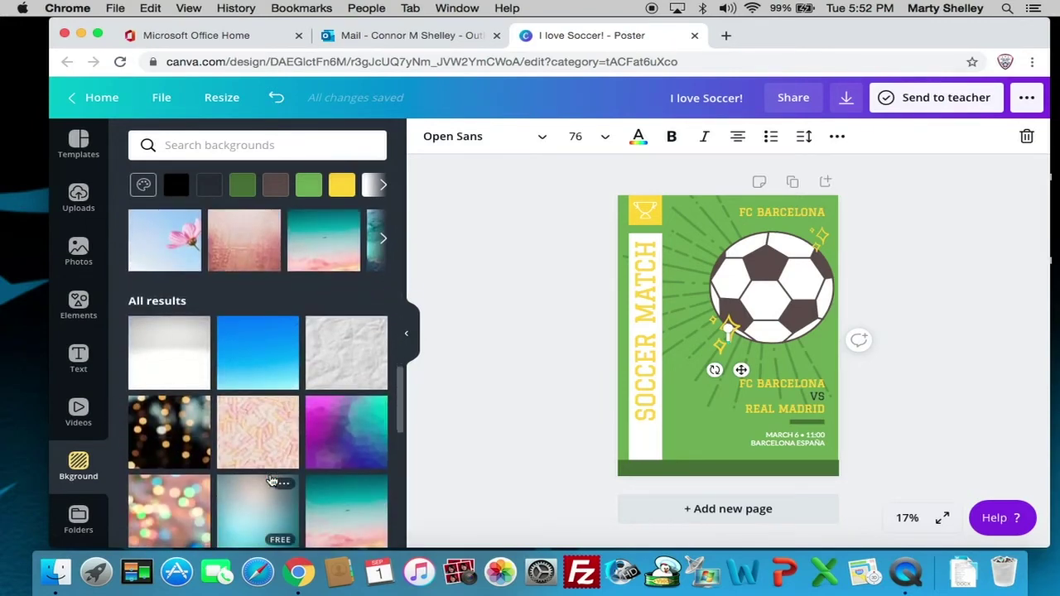
pyautogui.click(82, 515)
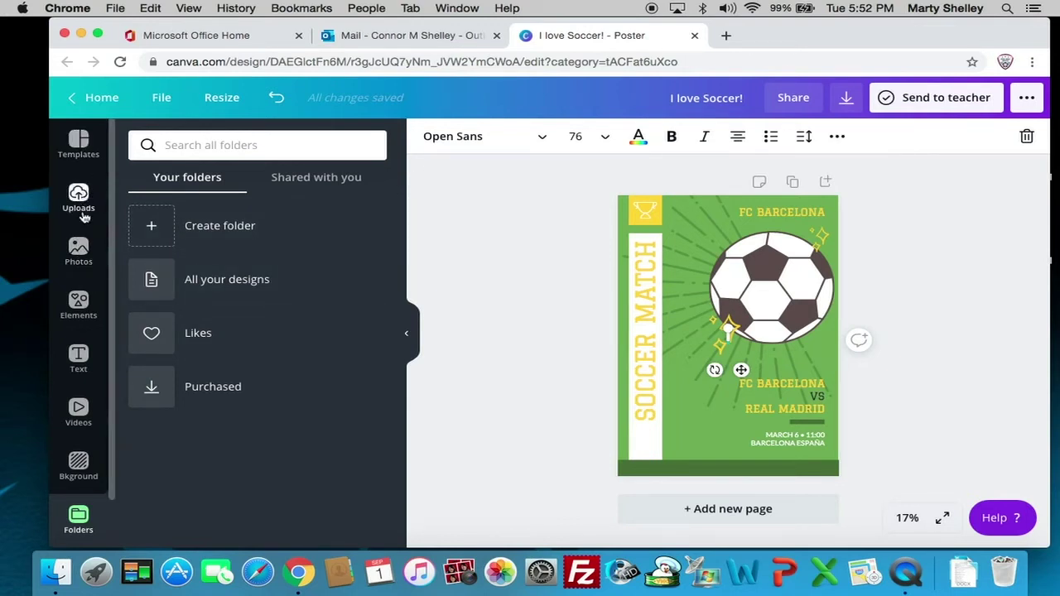
pyautogui.click(78, 250)
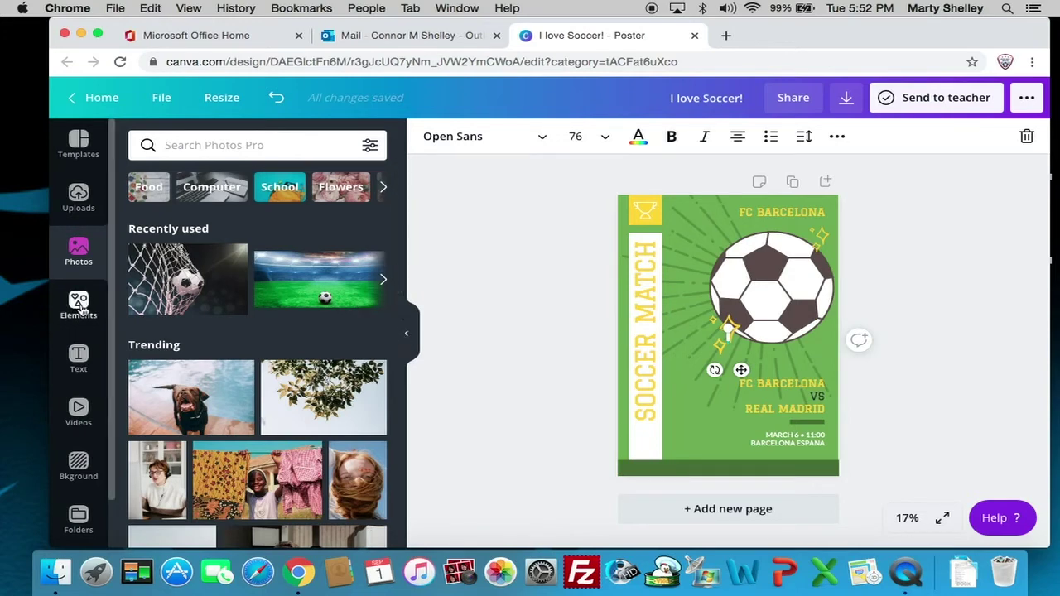
# - Add the double chevron arrow sticker from the Elements Stickers collection
pyautogui.click(81, 319)
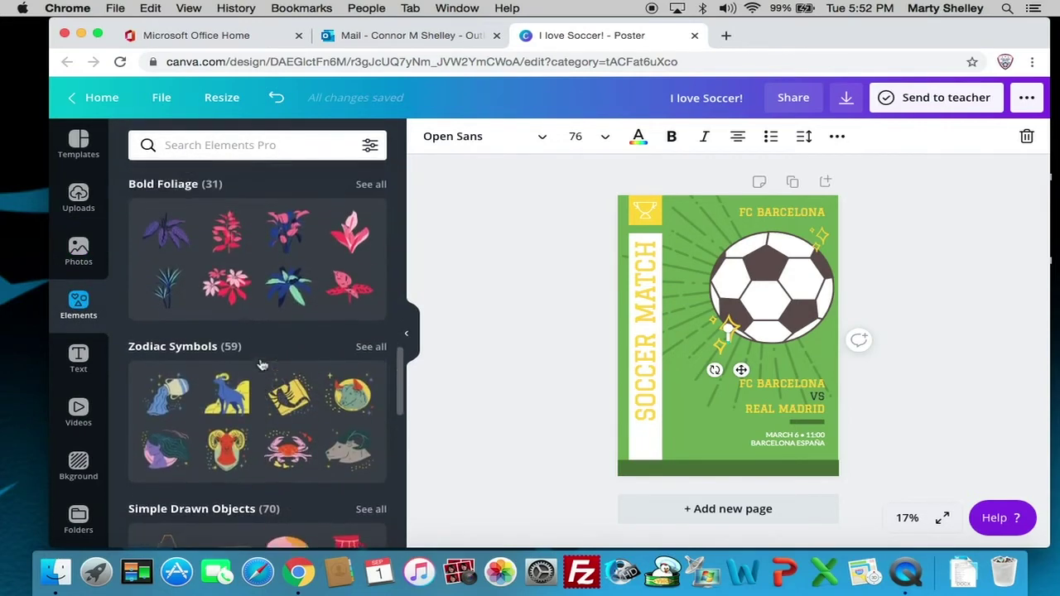
pyautogui.scroll(10, 262, 365)
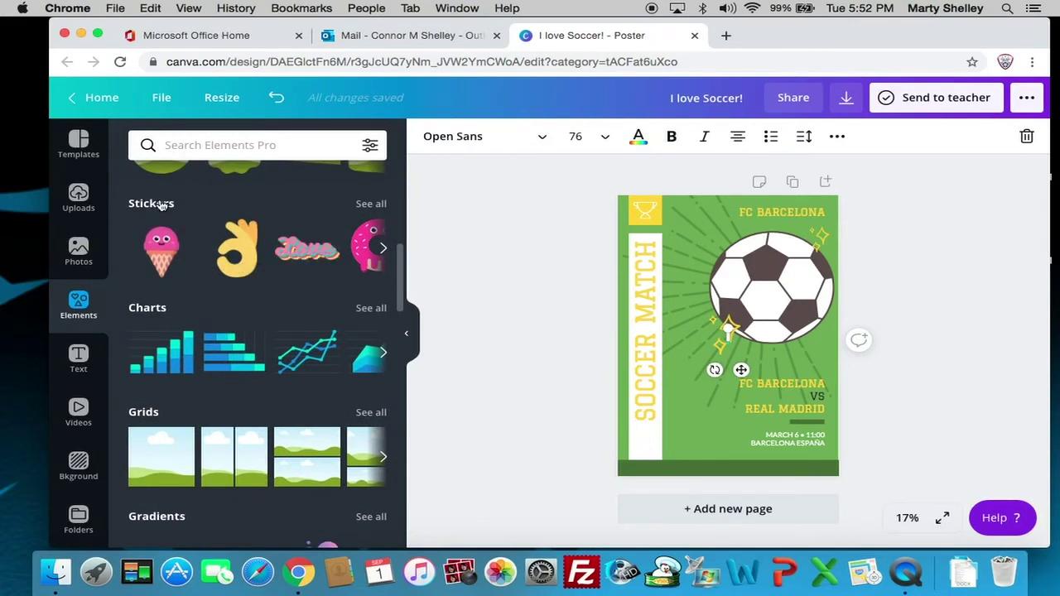
pyautogui.click(157, 203)
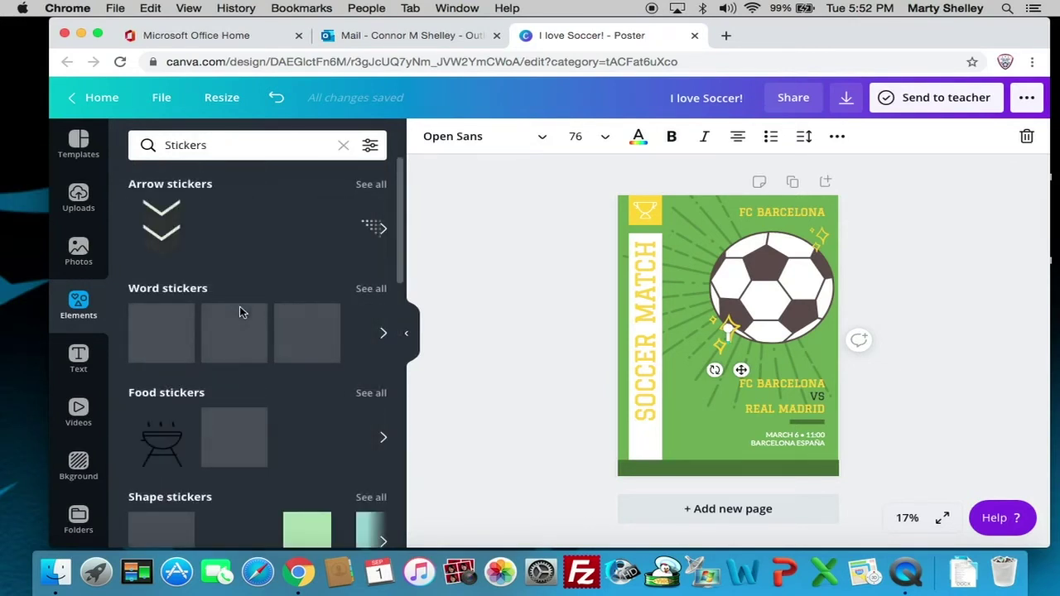
pyautogui.click(164, 232)
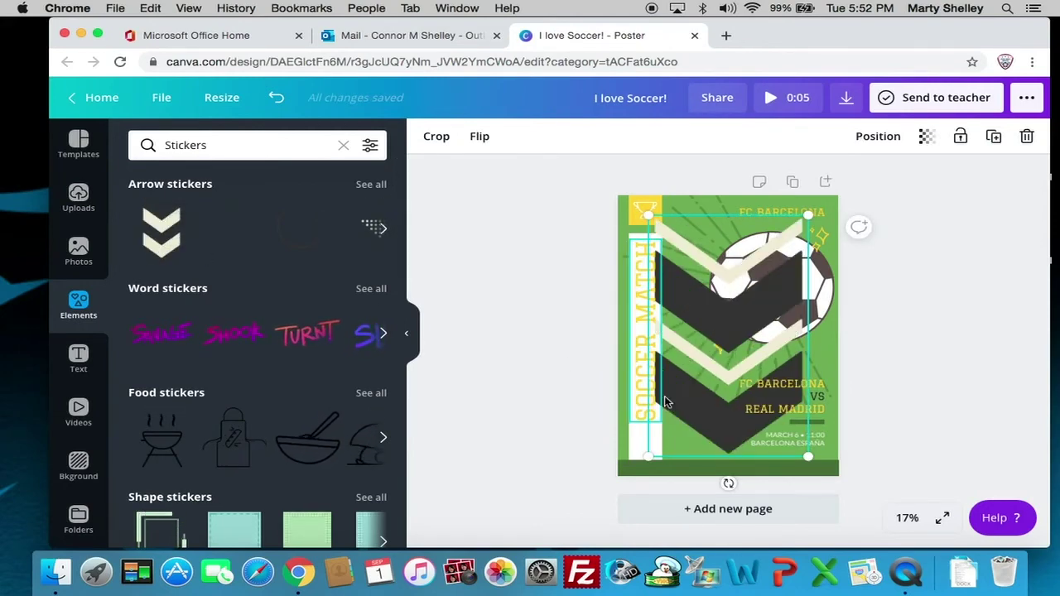
# - Shrink and rotate the chevron sticker to point right in the poster's lower-left corner
pyautogui.moveTo(807, 215); pyautogui.dragTo(716, 356)
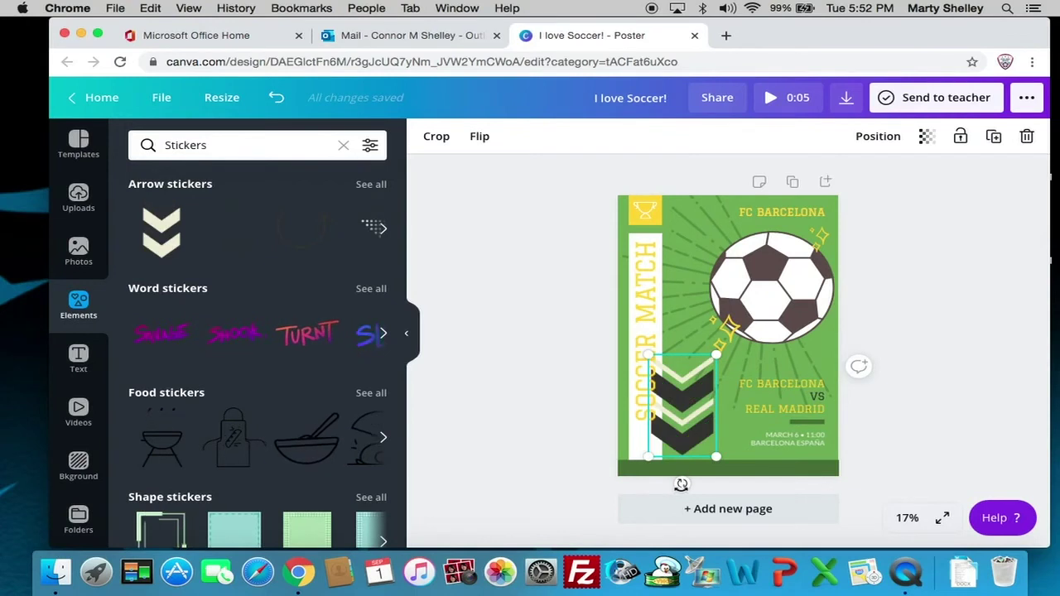
pyautogui.moveTo(680, 484); pyautogui.dragTo(751, 403)
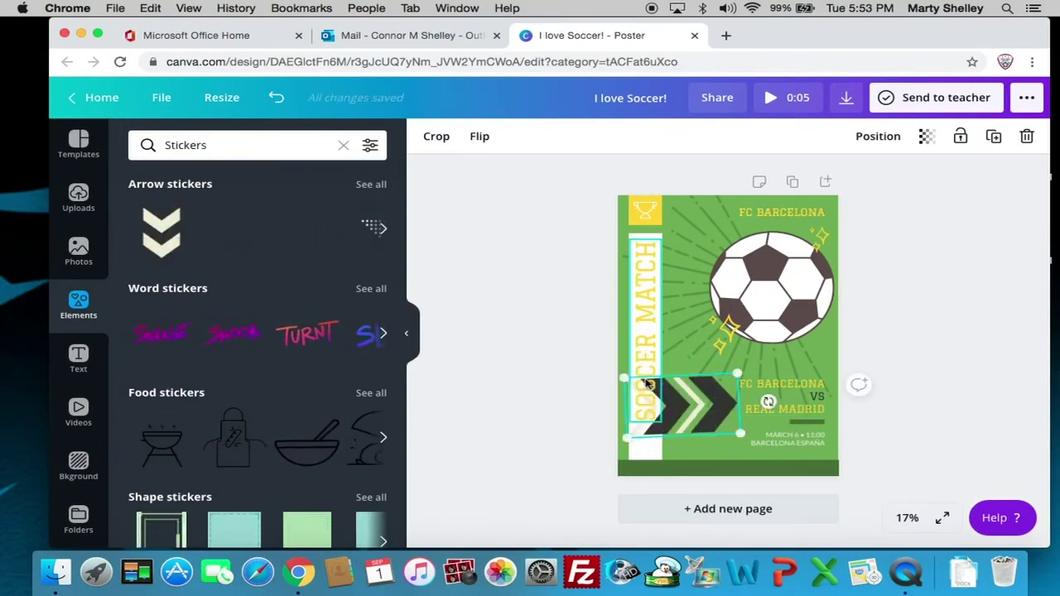
pyautogui.moveTo(624, 378); pyautogui.dragTo(714, 439)
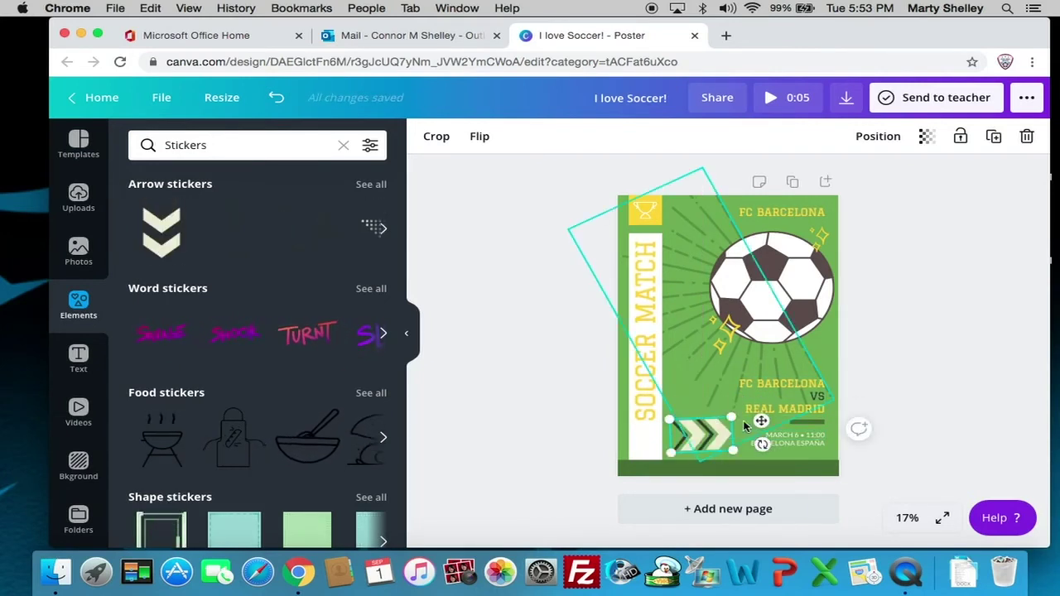
pyautogui.moveTo(731, 417); pyautogui.dragTo(718, 425)
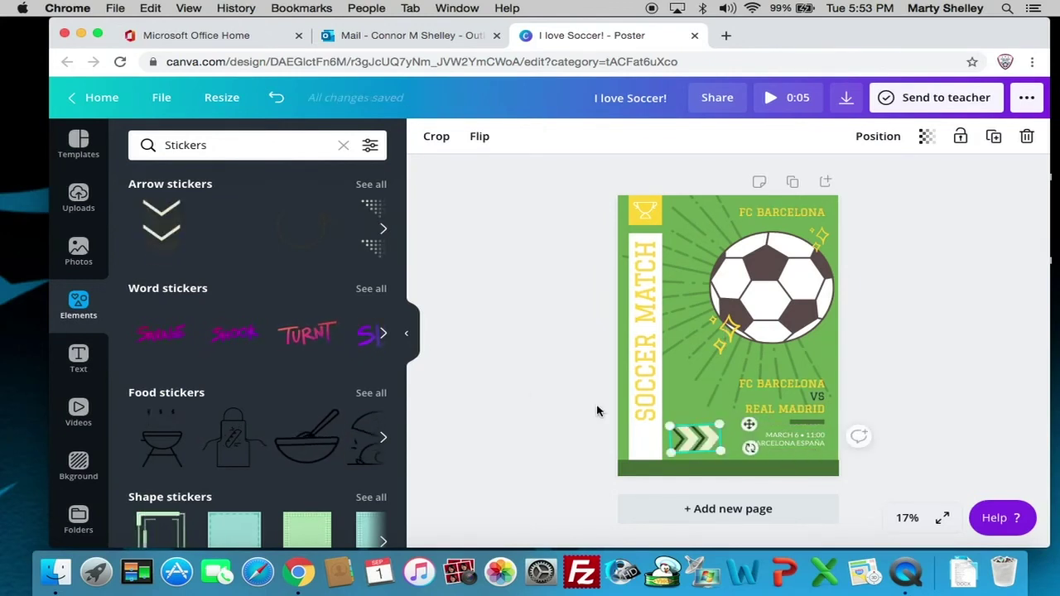
pyautogui.click(497, 347)
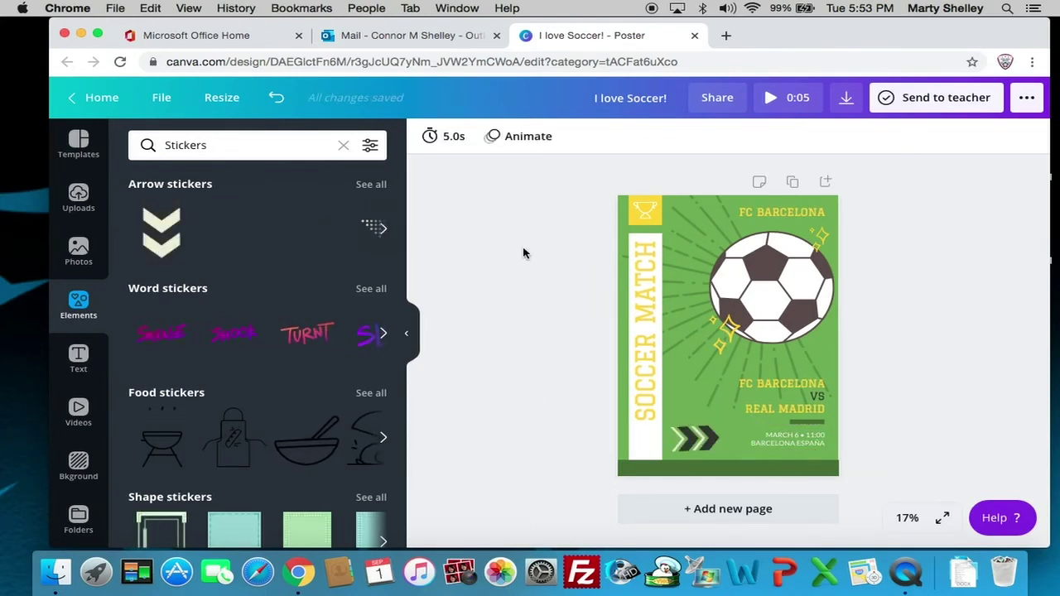
# - Apply the Tumble page animation from the Animate toolbar
pyautogui.click(522, 139)
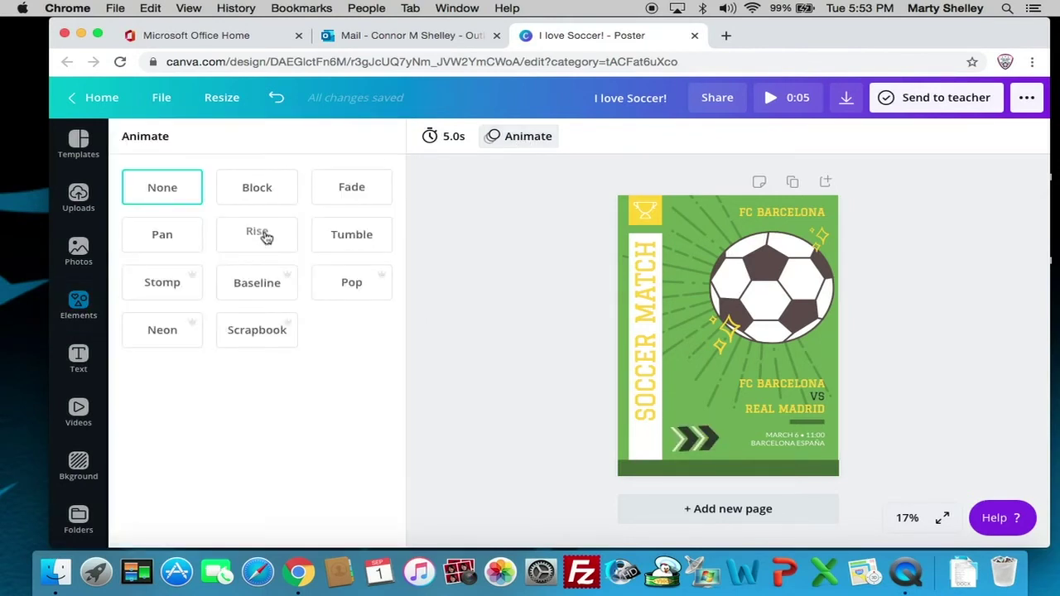
pyautogui.click(336, 240)
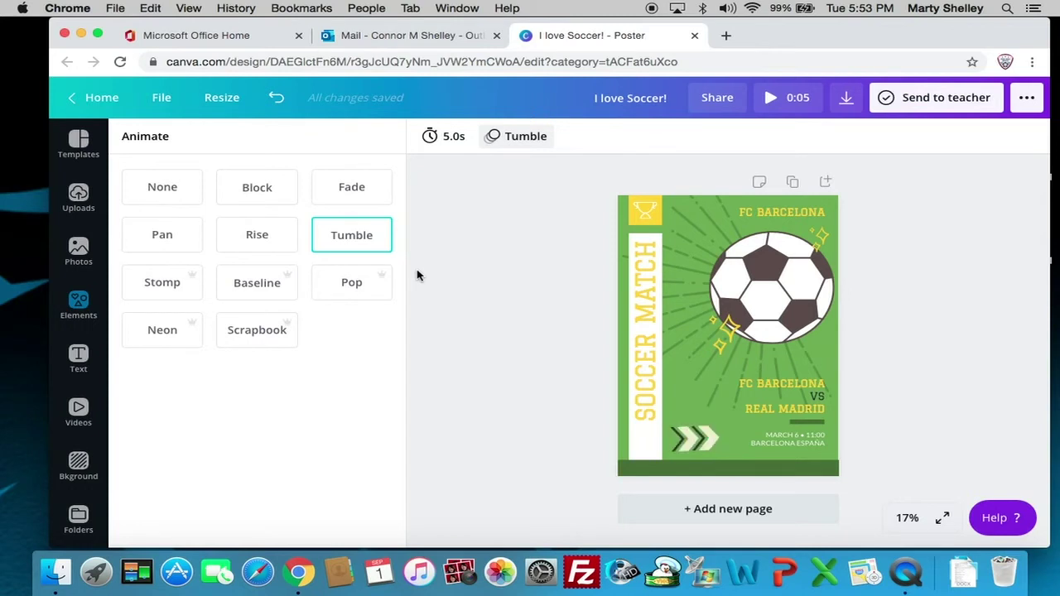
# - Send the poster to the chosen teacher with the message 'Please look over this'
pyautogui.click(951, 101)
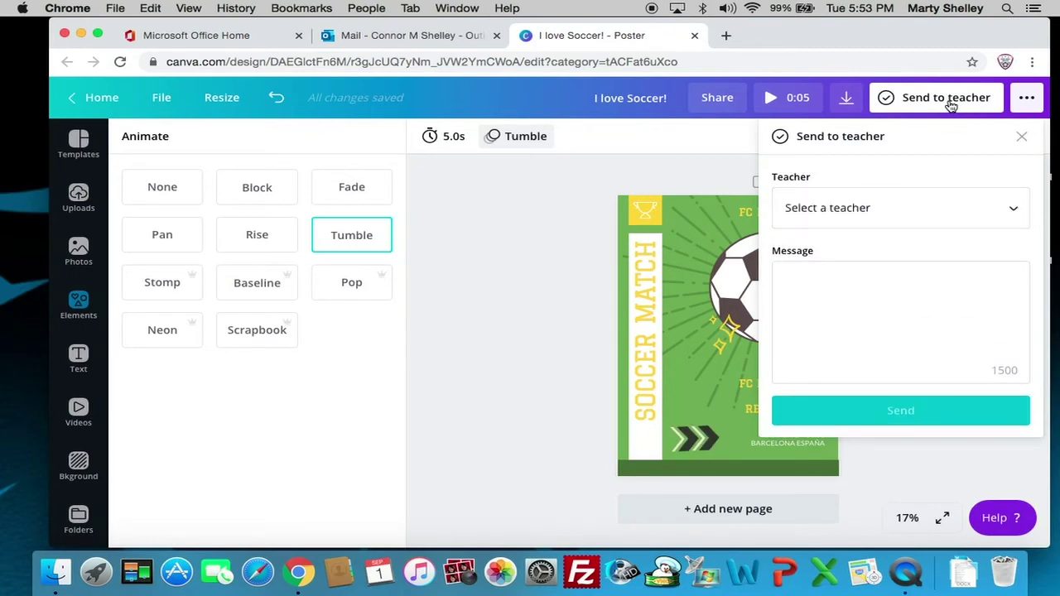
pyautogui.click(872, 209)
pyautogui.click(869, 217)
pyautogui.click(883, 291)
pyautogui.write('Pl')
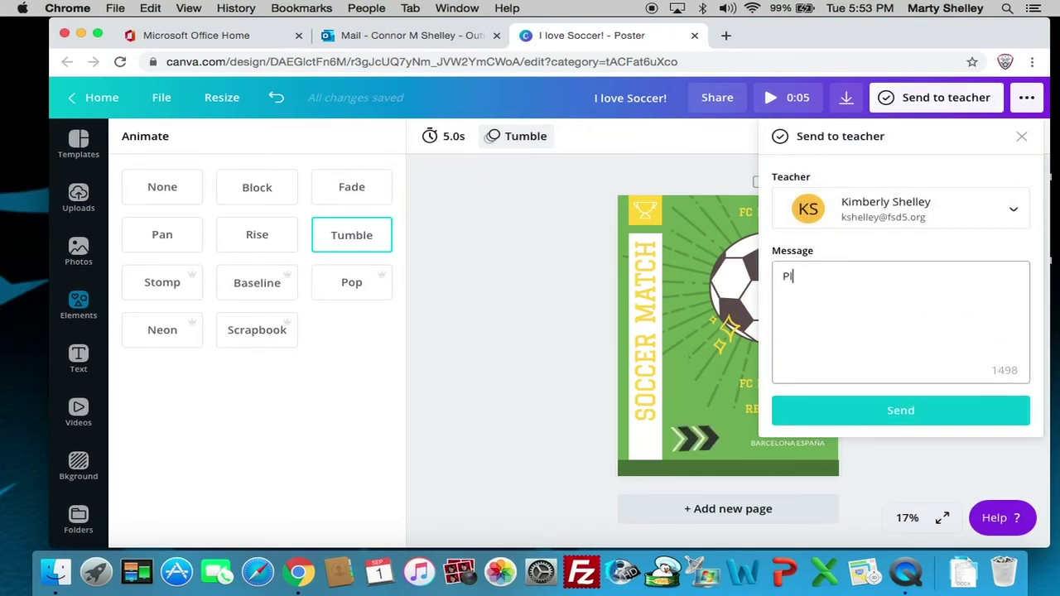
pyautogui.write('ease look over this')
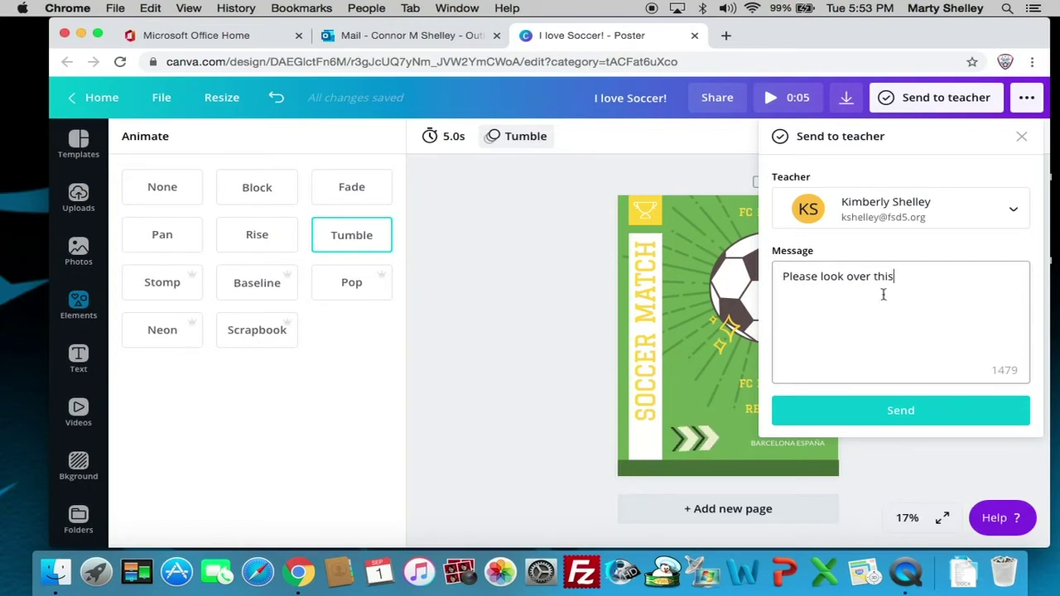
pyautogui.click(904, 410)
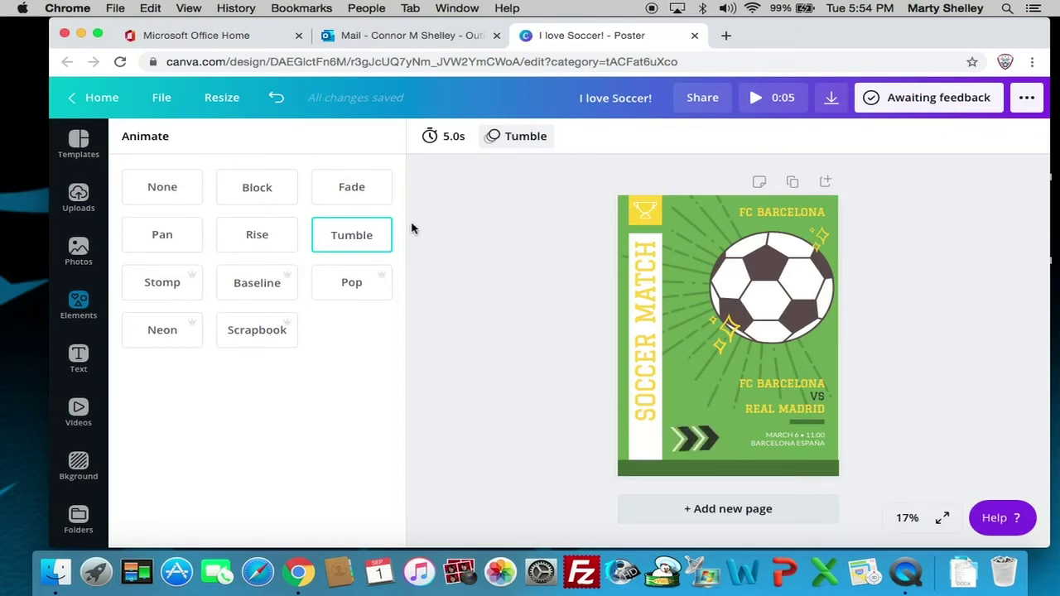
# - Open Classwork, filter by Approved then All approvals, and go to Recent designs
pyautogui.click(101, 106)
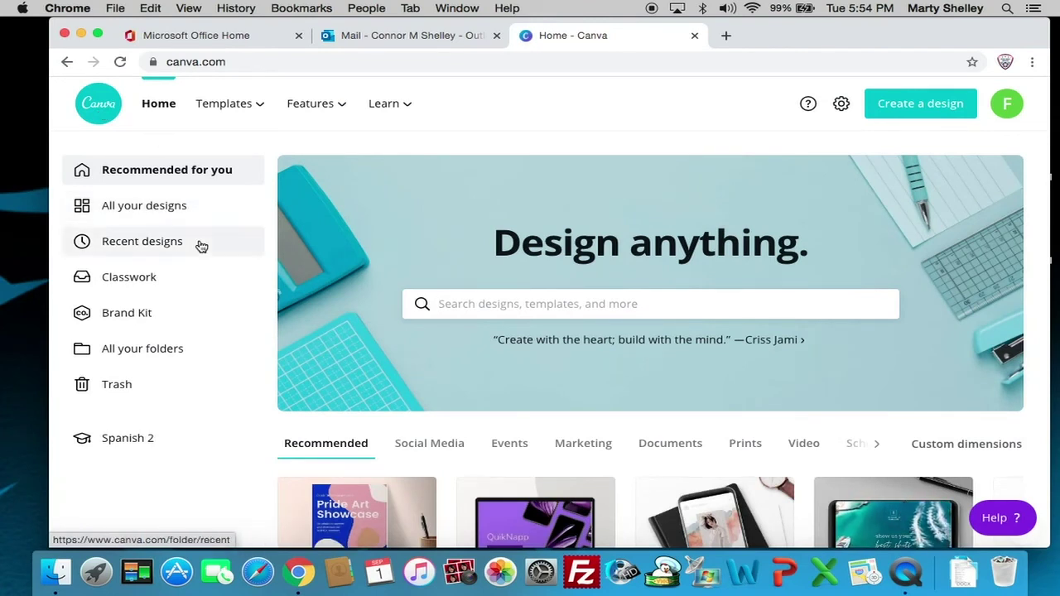
pyautogui.click(134, 280)
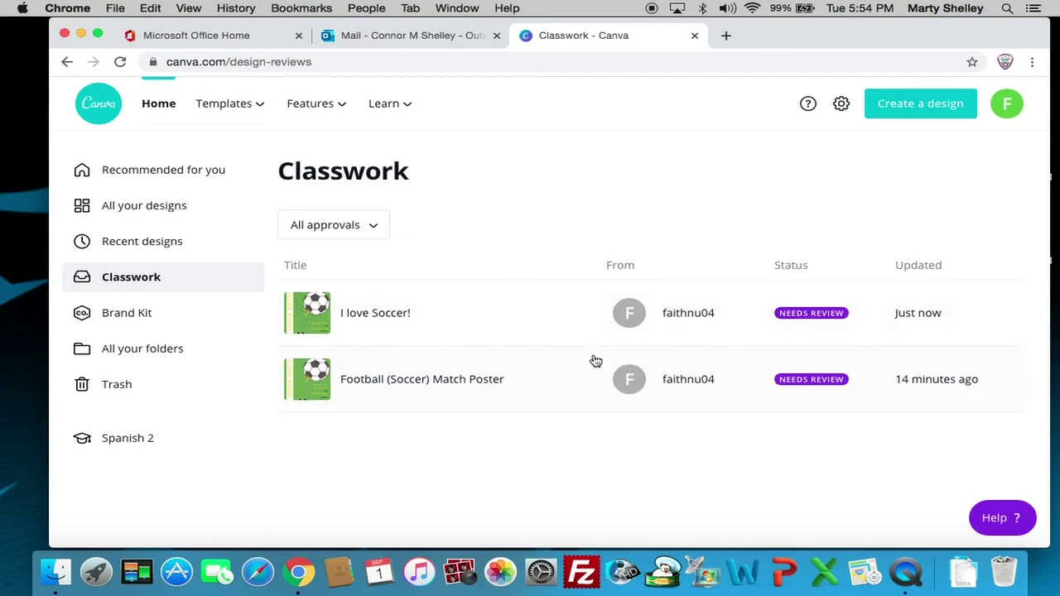
pyautogui.click(373, 228)
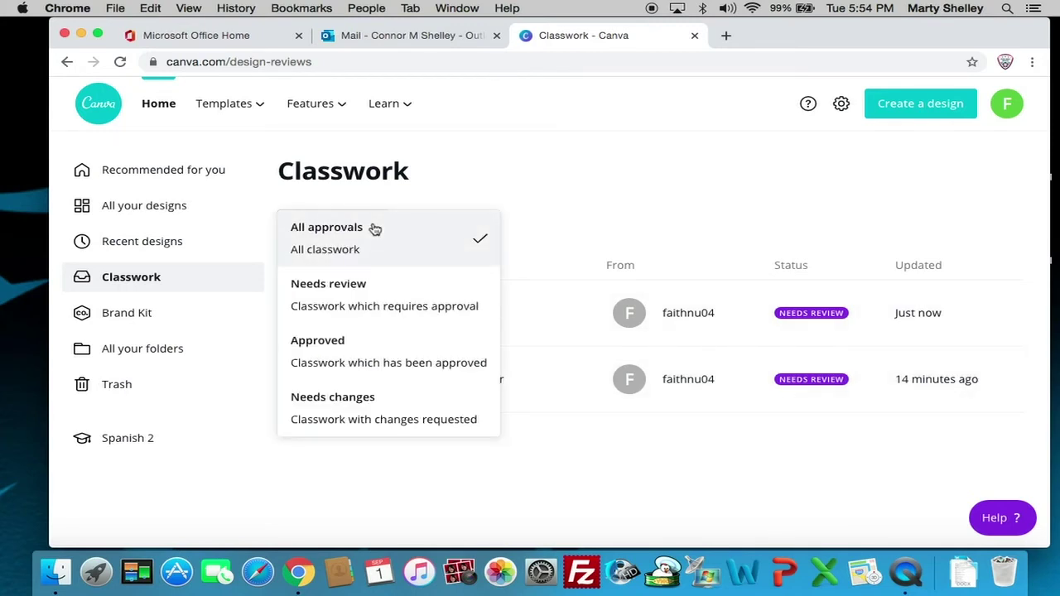
pyautogui.click(362, 348)
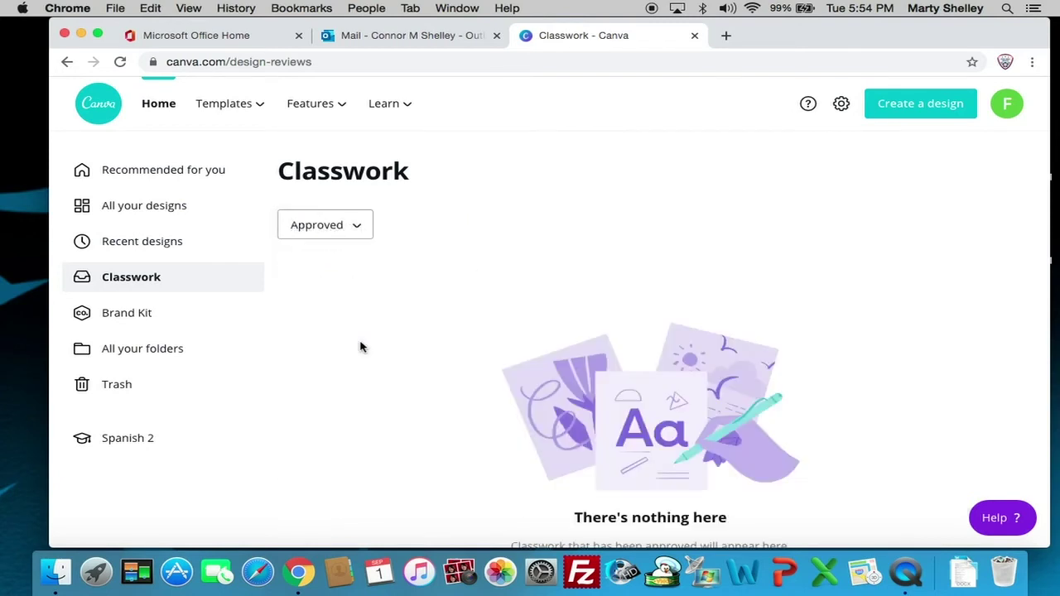
pyautogui.click(354, 232)
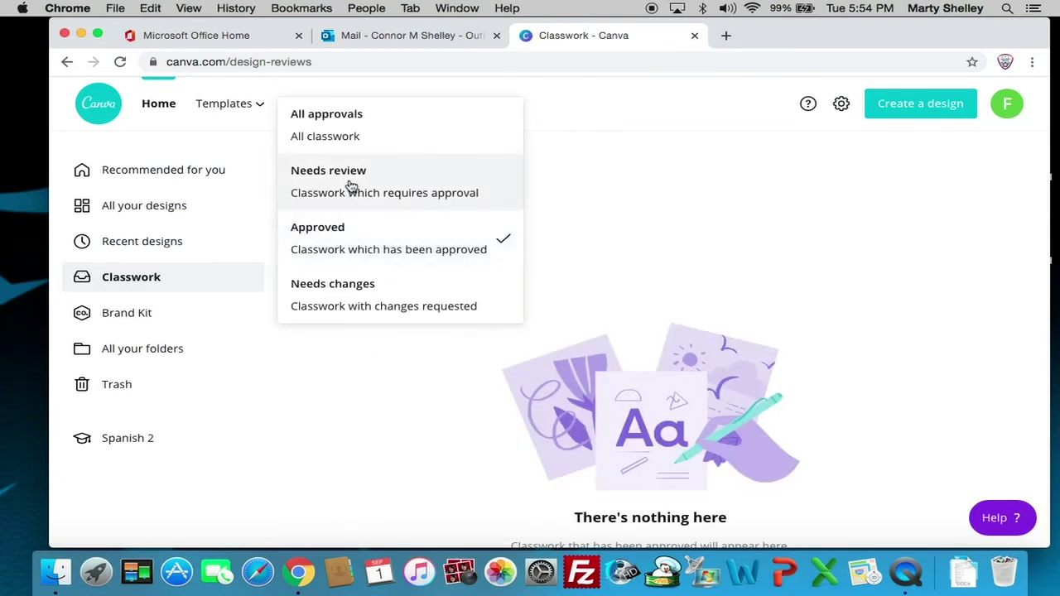
pyautogui.click(350, 139)
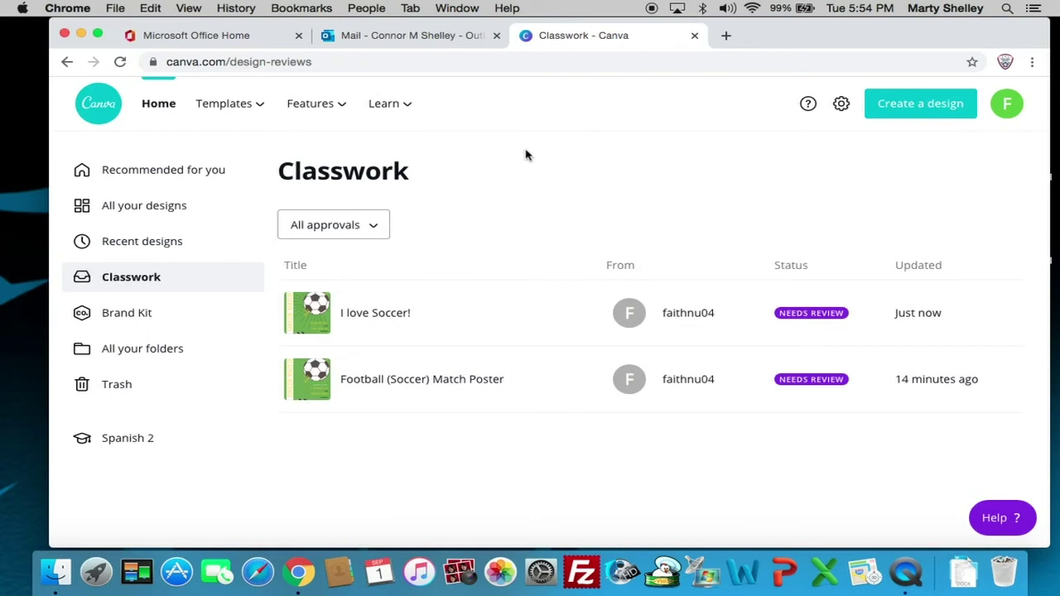
pyautogui.click(166, 242)
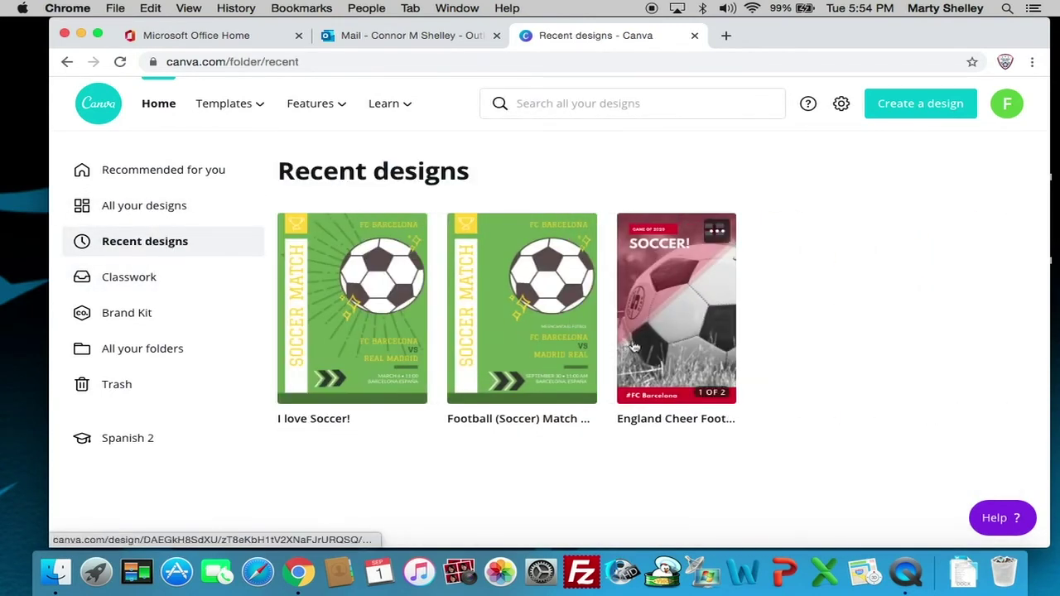
# - Open the England Cheer Football Your Story design and read its page 1 note 'This is great'
pyautogui.click(656, 325)
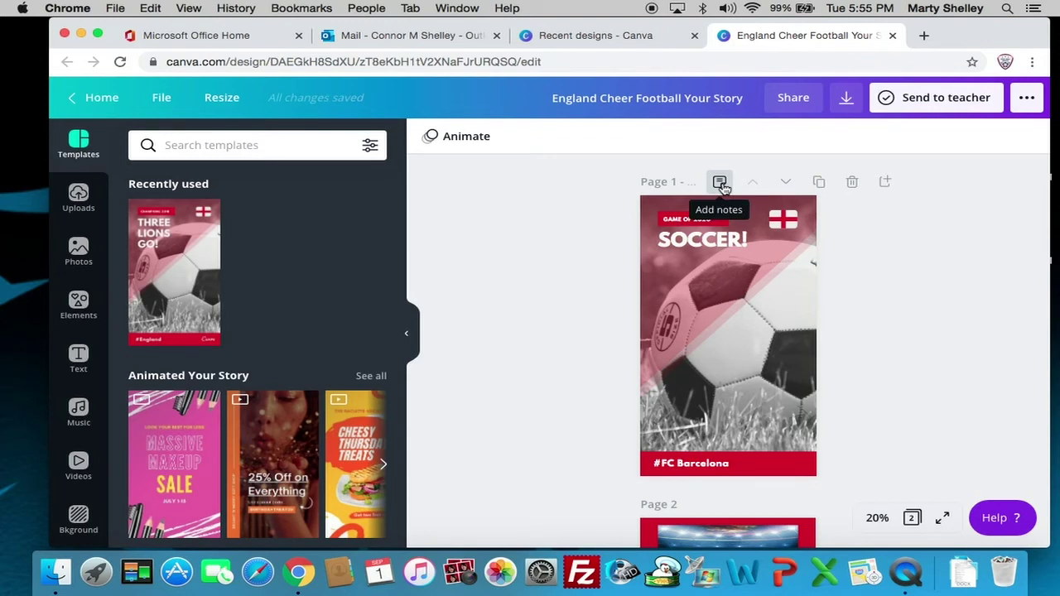
pyautogui.click(720, 183)
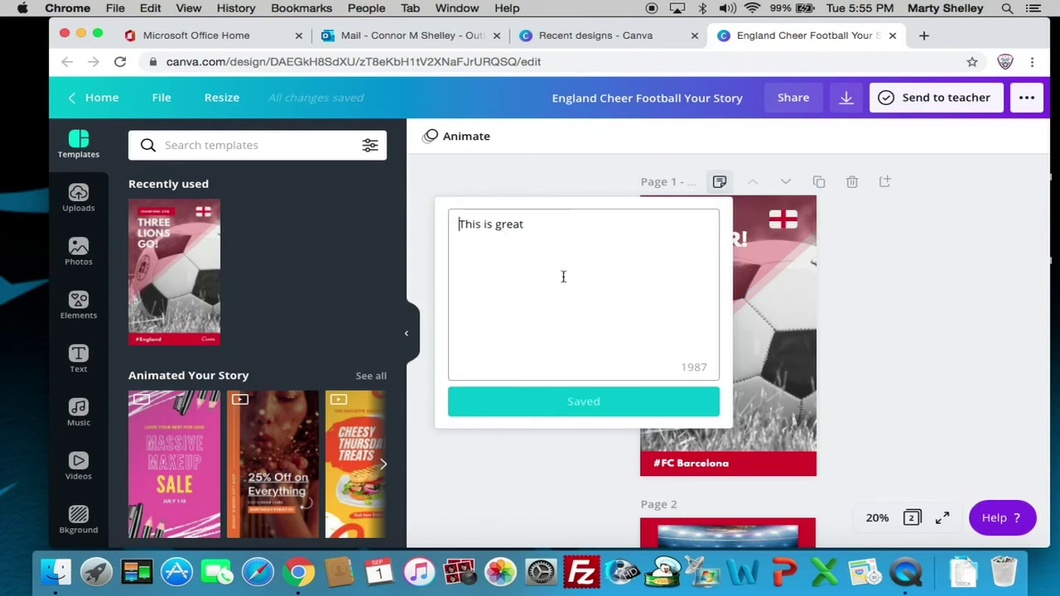
pyautogui.click(917, 329)
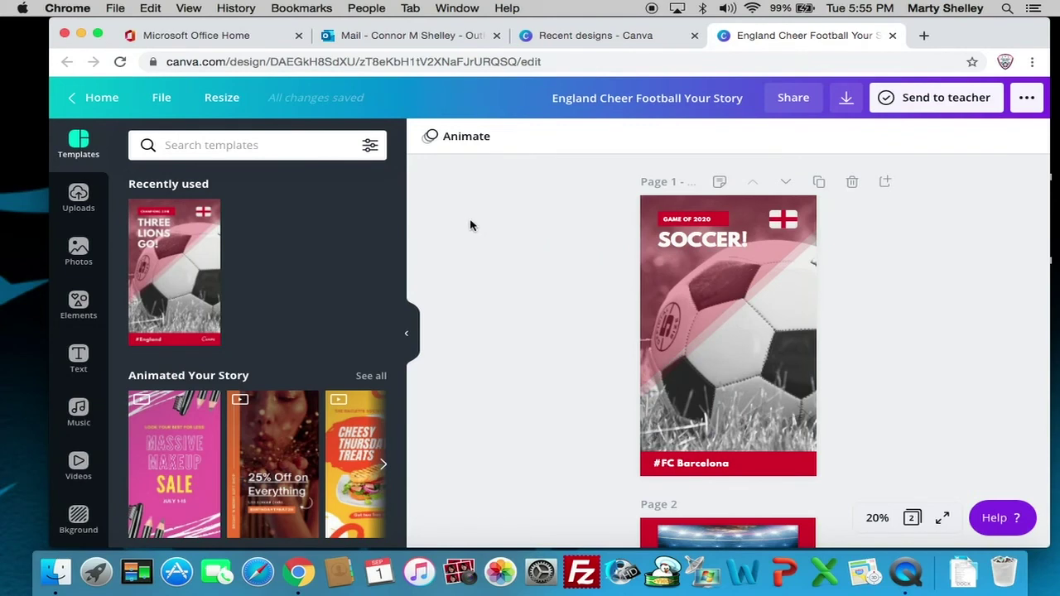
# - Open the I love Soccer! poster from Recent designs
pyautogui.click(103, 104)
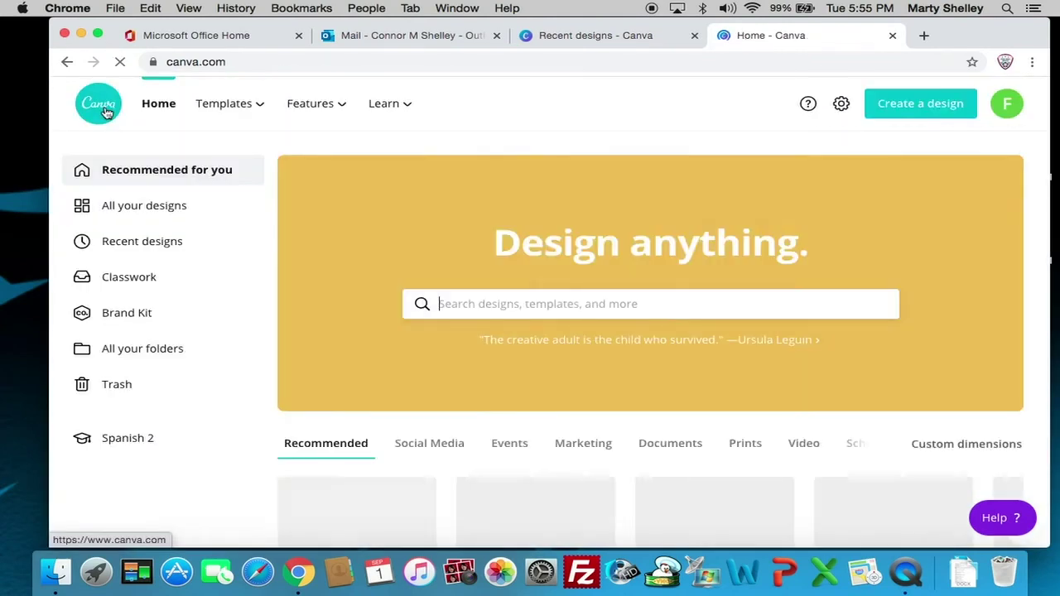
pyautogui.click(132, 239)
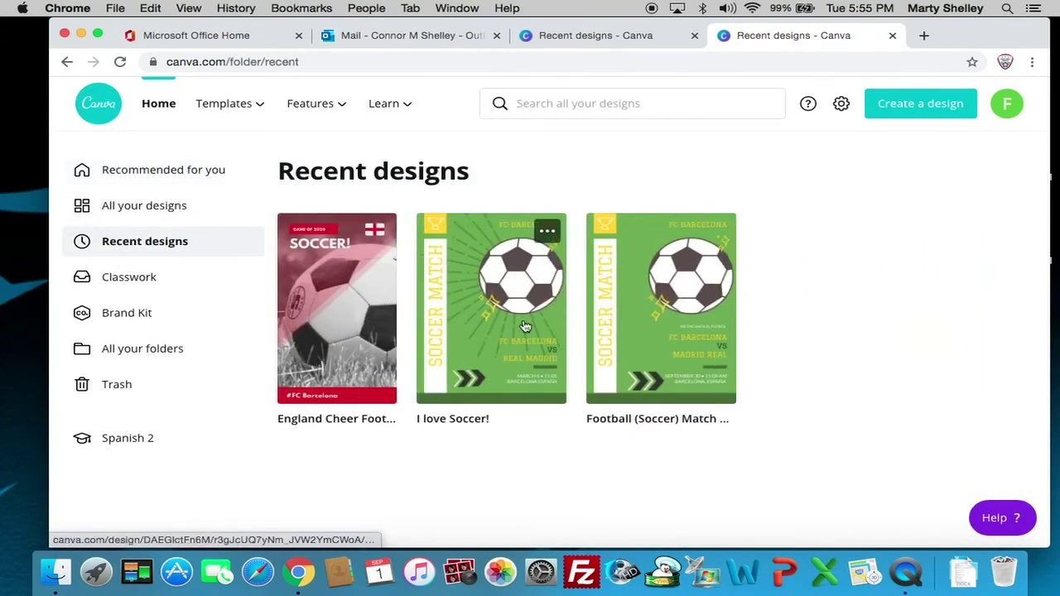
pyautogui.click(506, 333)
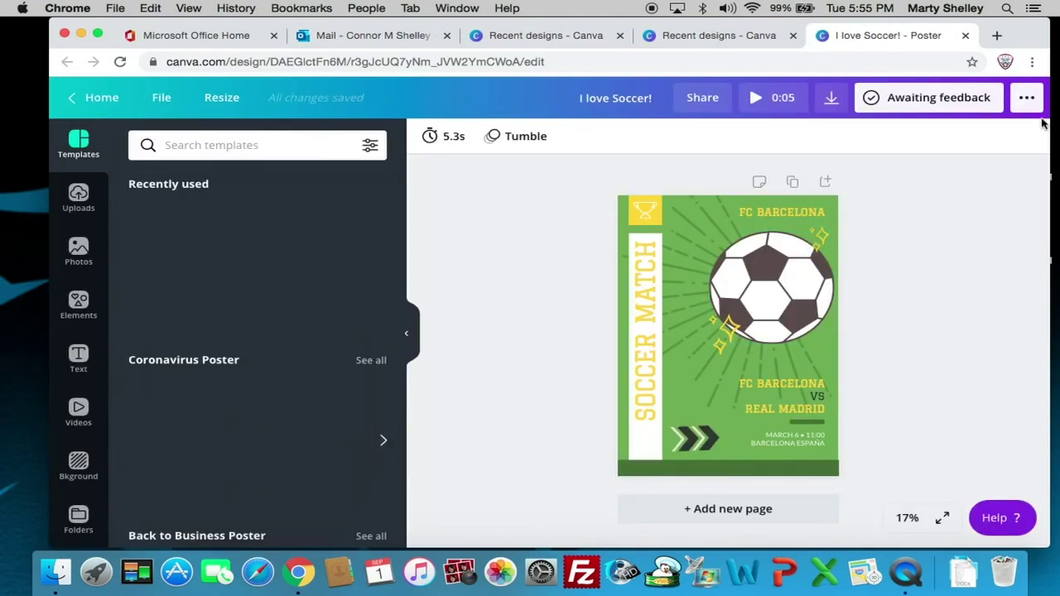
# - In the download settings, switch the file type to PNG, then back to MP4 Video
pyautogui.click(1027, 100)
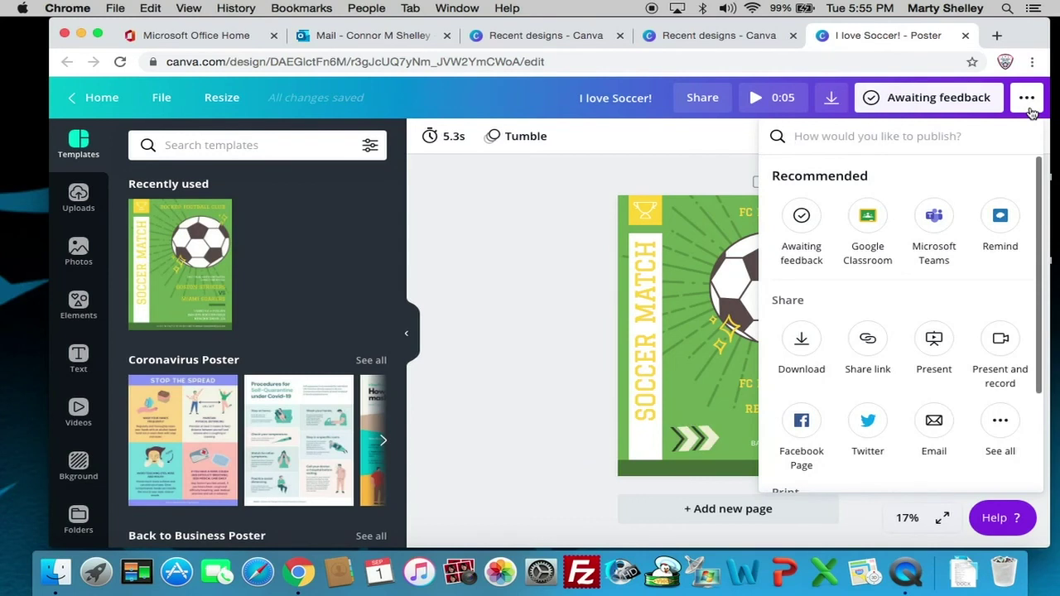
pyautogui.click(803, 336)
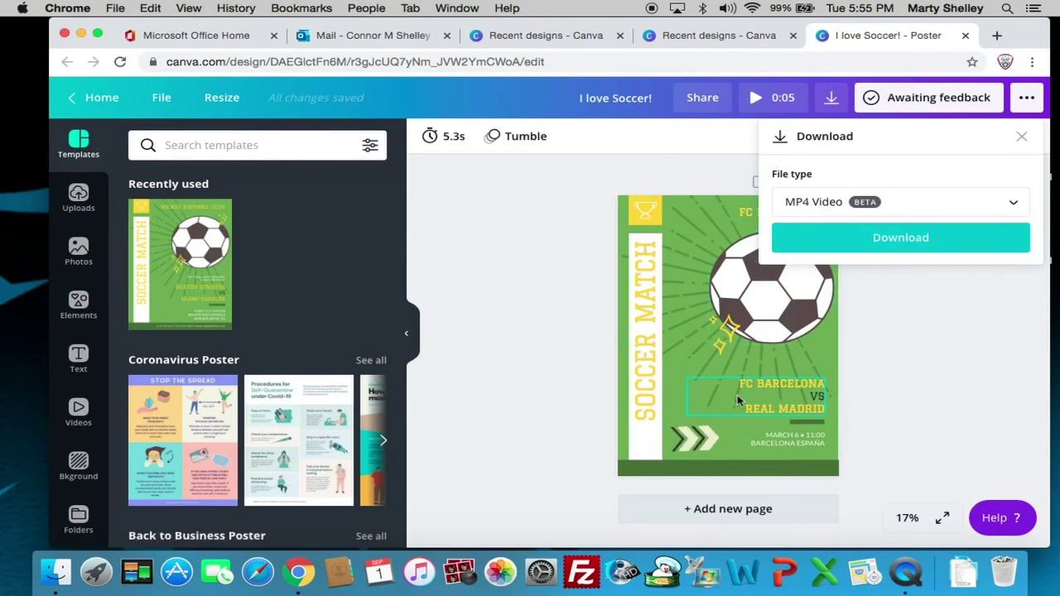
pyautogui.click(1011, 208)
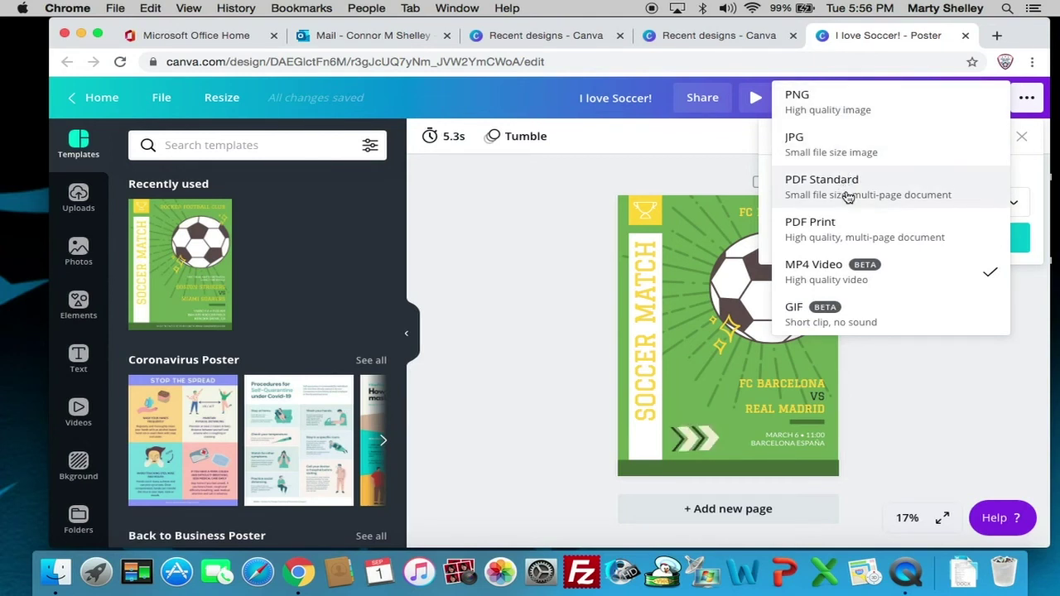
pyautogui.click(826, 121)
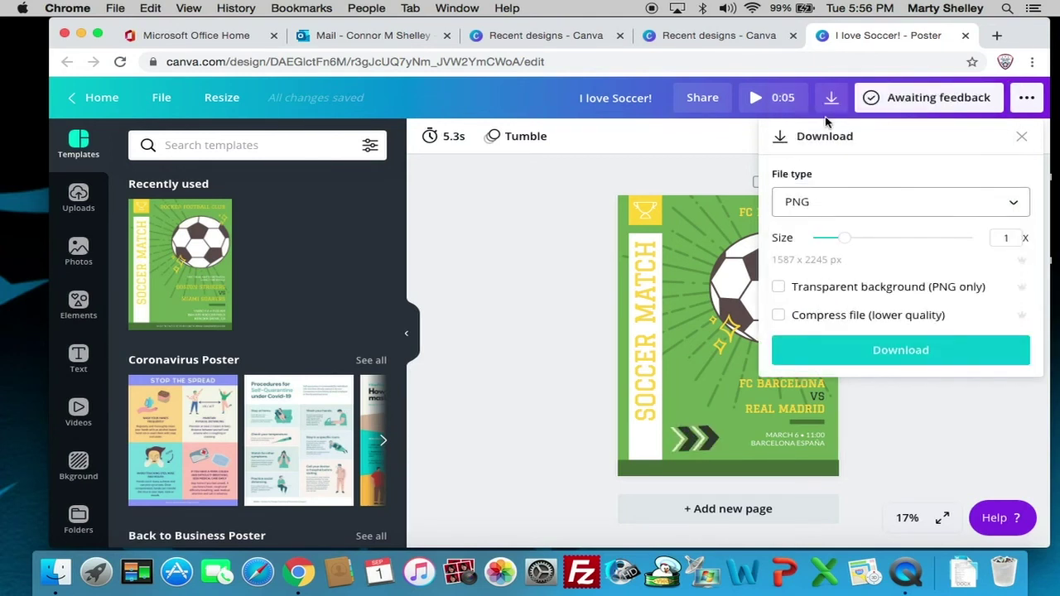
pyautogui.click(847, 205)
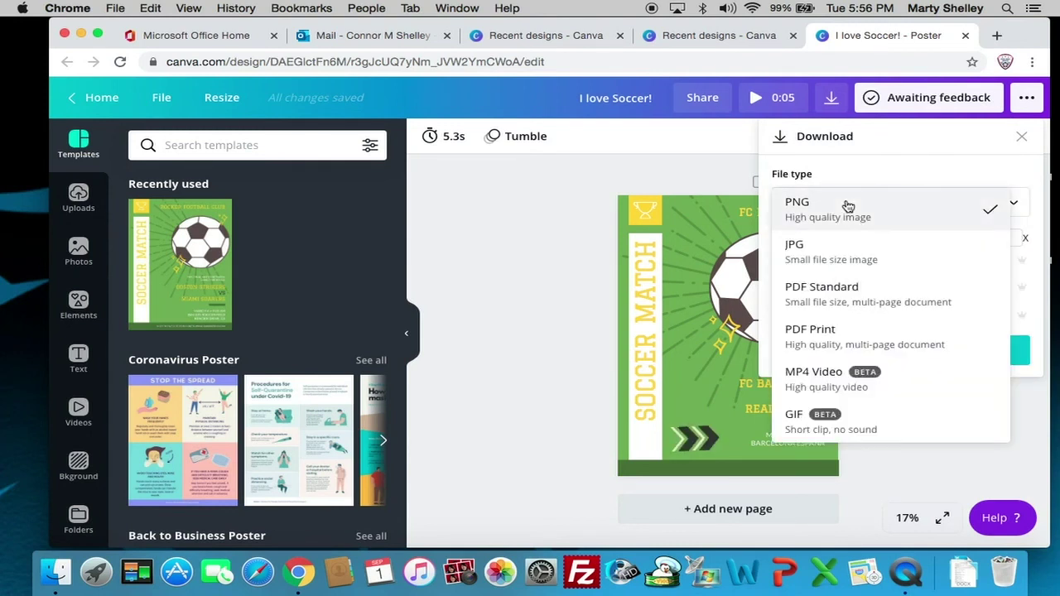
pyautogui.click(857, 380)
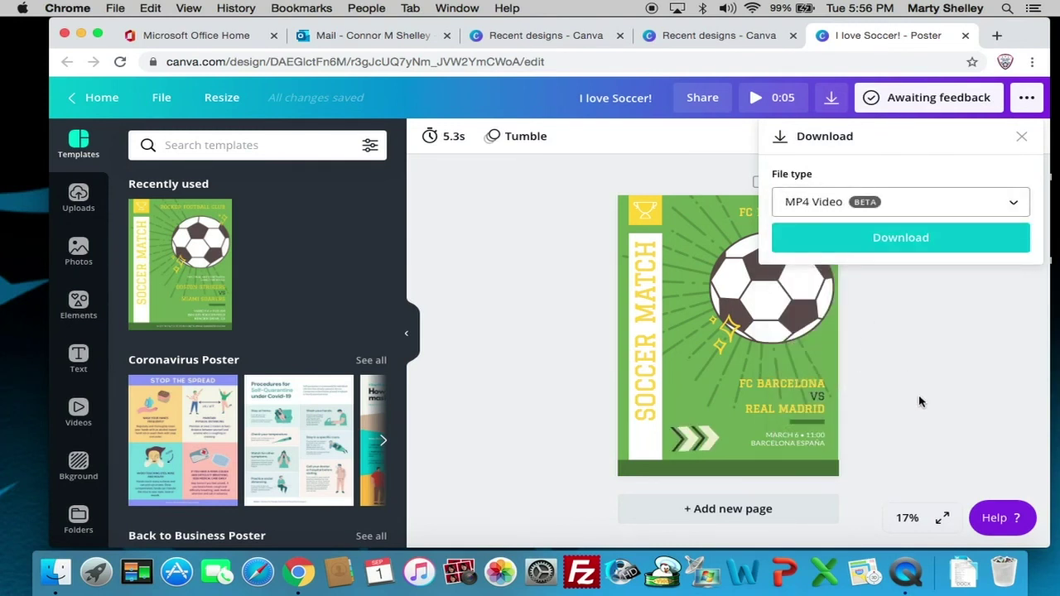
pyautogui.click(1021, 141)
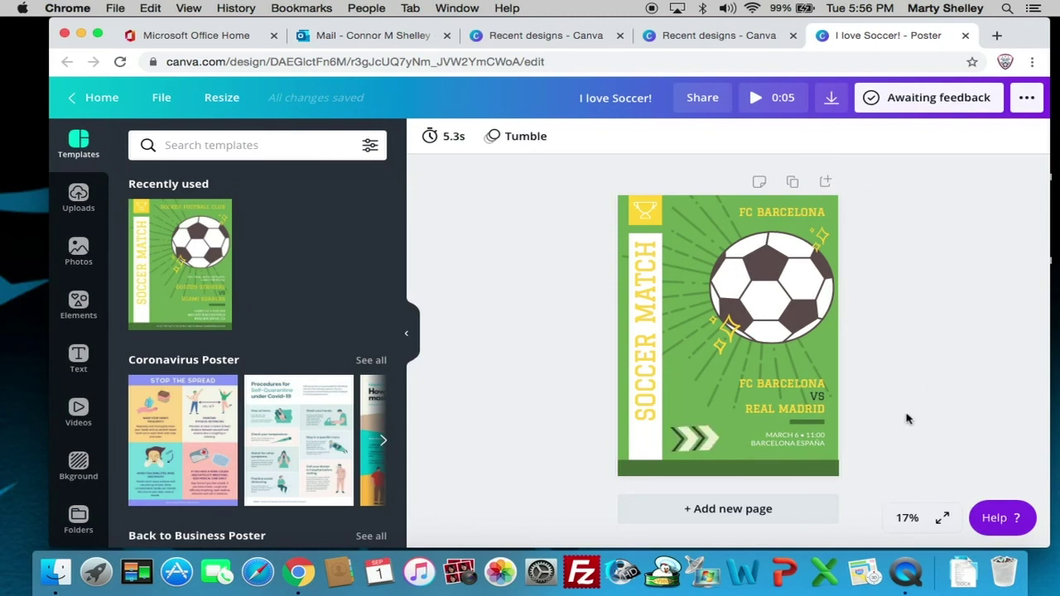
# - Add two blank pages to make the poster three pages, then open the download file-type list
pyautogui.click(708, 510)
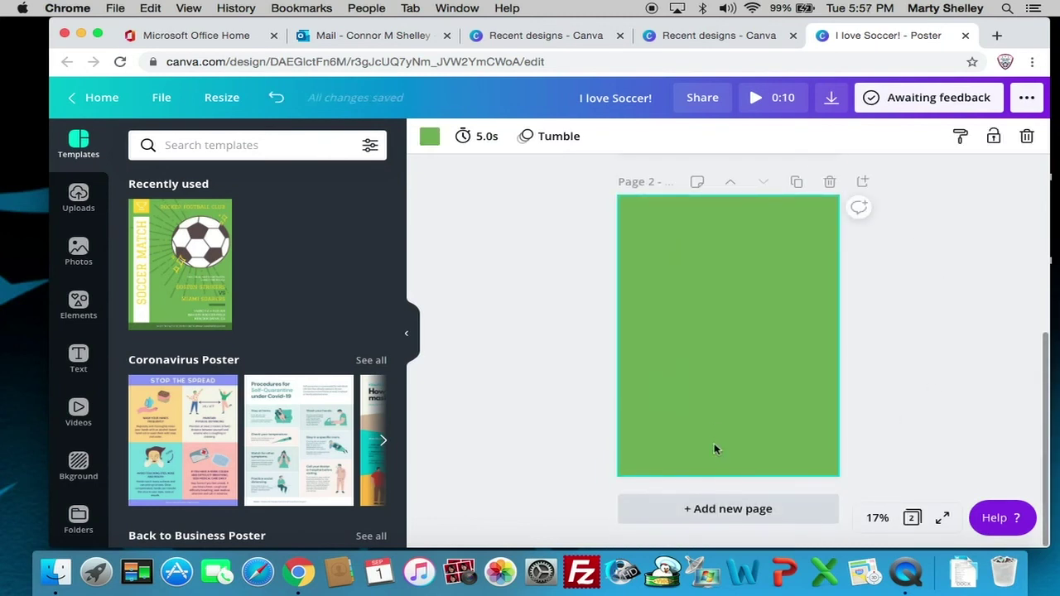
pyautogui.click(736, 514)
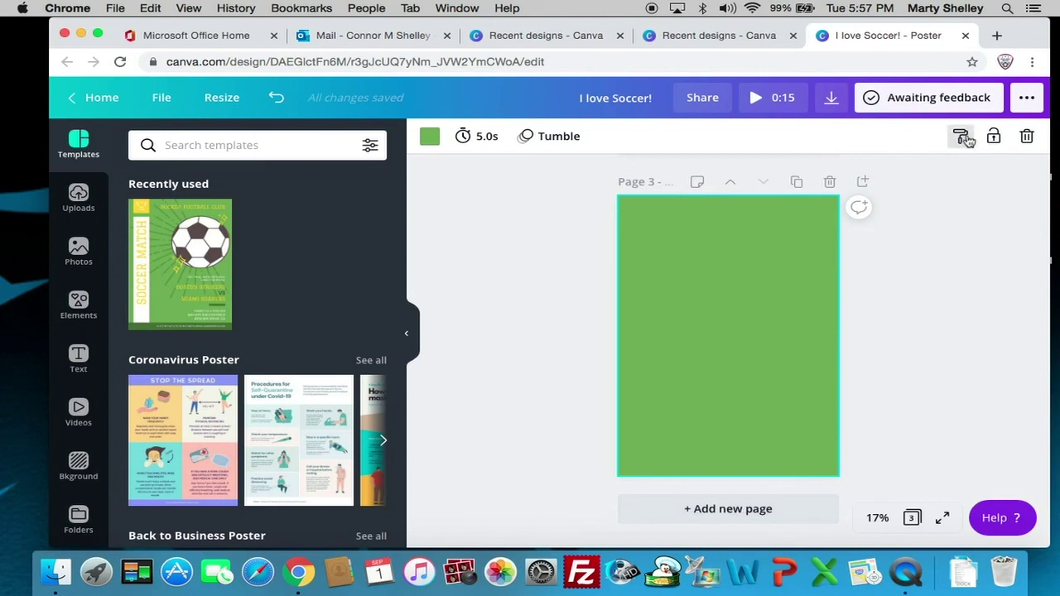
pyautogui.click(1026, 97)
pyautogui.click(800, 339)
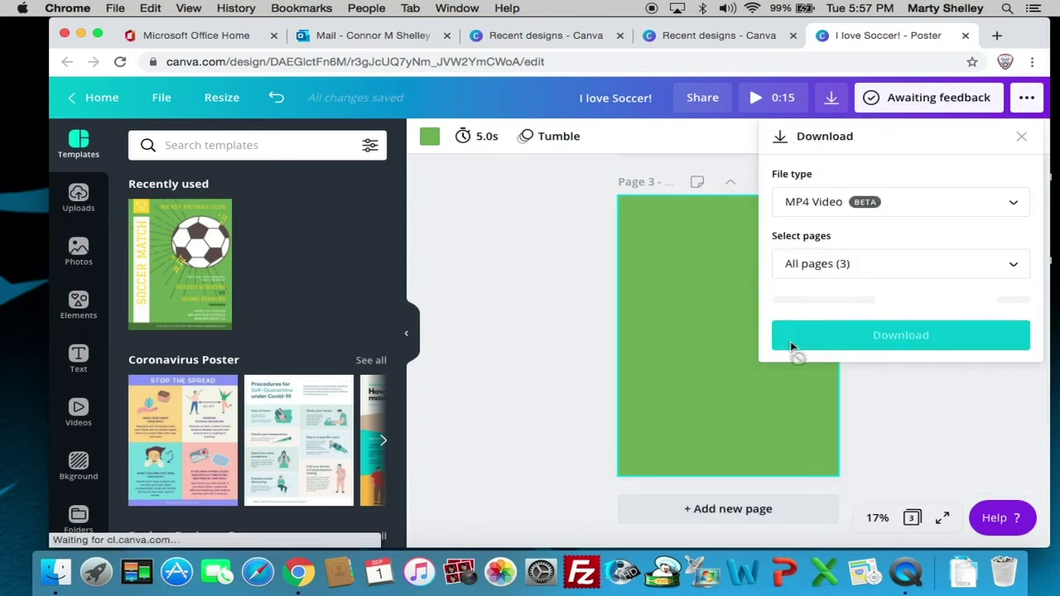
pyautogui.click(996, 209)
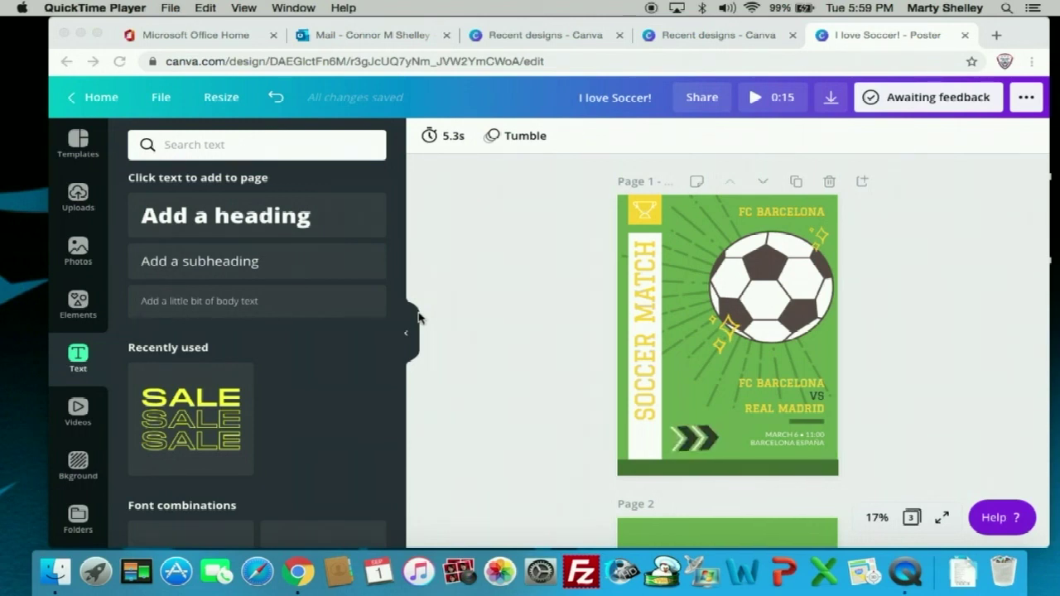
# - From the Home page avatar menu, sign out of Canva and dismiss the Google sign-in prompt
pyautogui.click(101, 98)
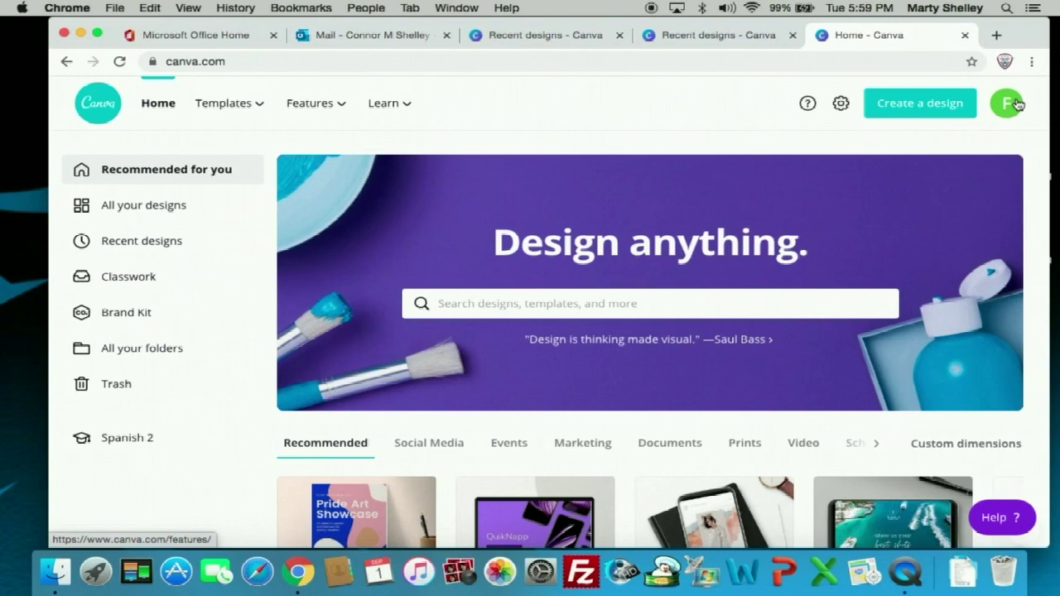
pyautogui.click(1018, 102)
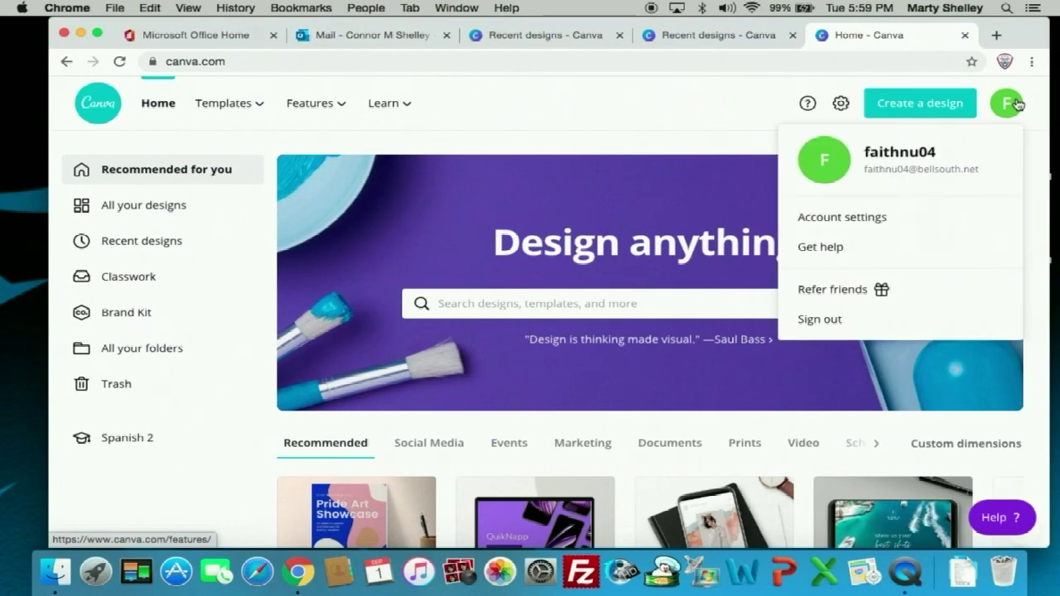
pyautogui.click(826, 323)
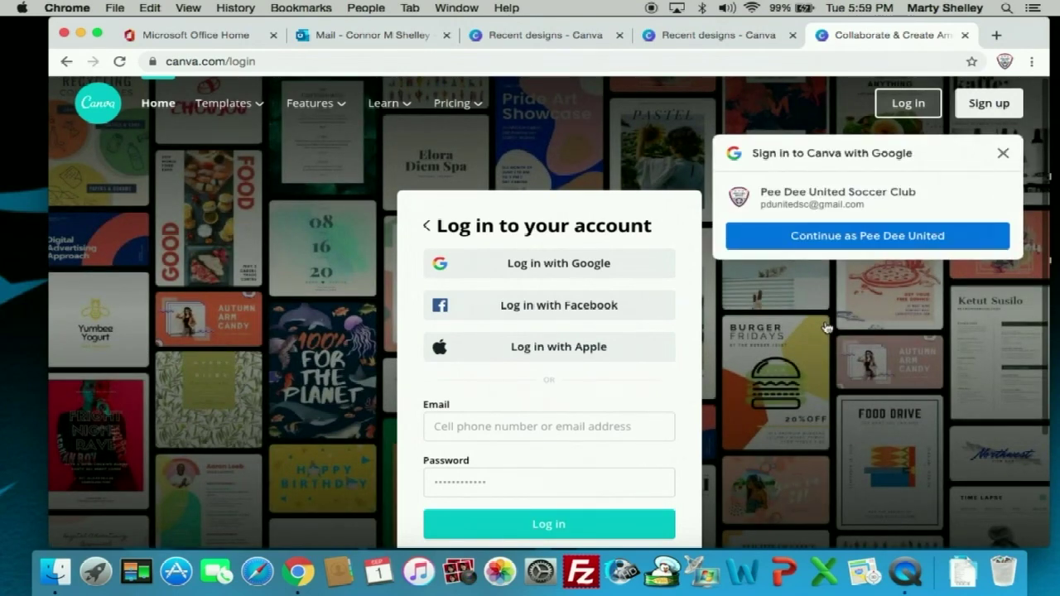
pyautogui.click(1010, 154)
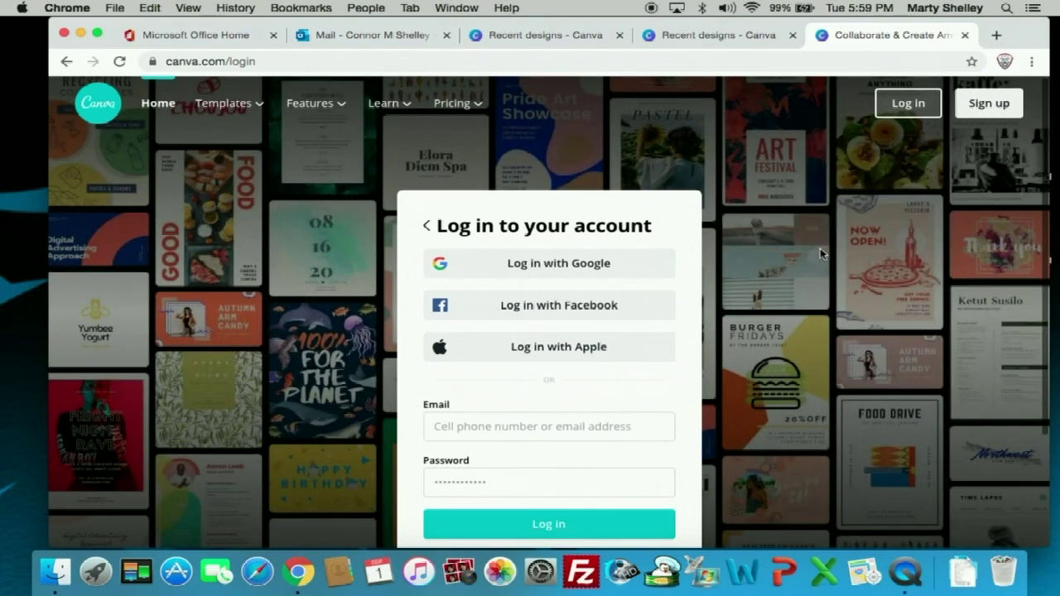